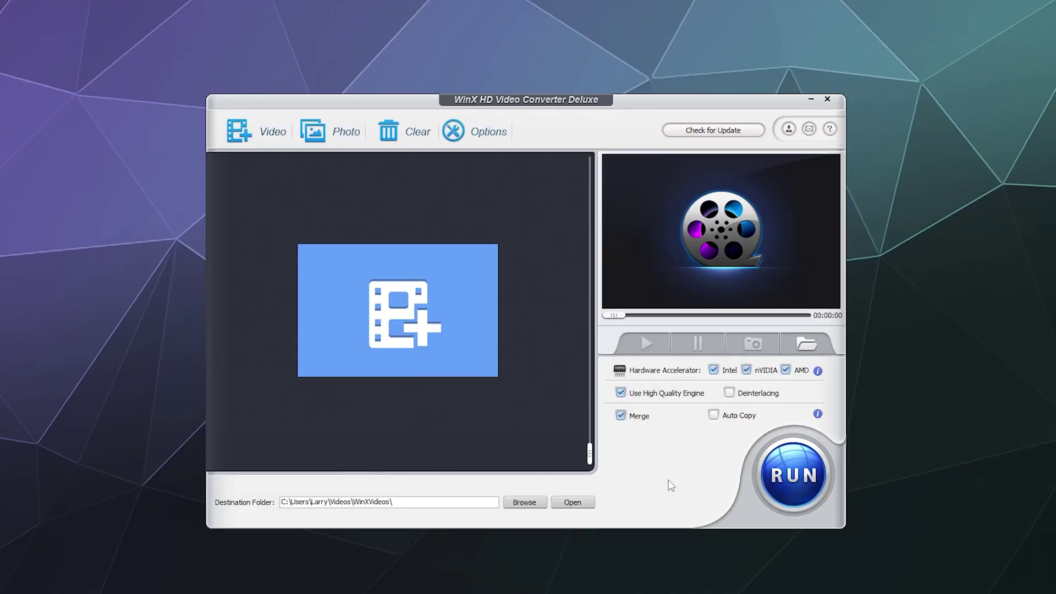
Untick Merge so each loaded video converts to its own output file.
click(638, 418)
Add the PP Crash Course video from the 3. Video Export Folder.
click(239, 135)
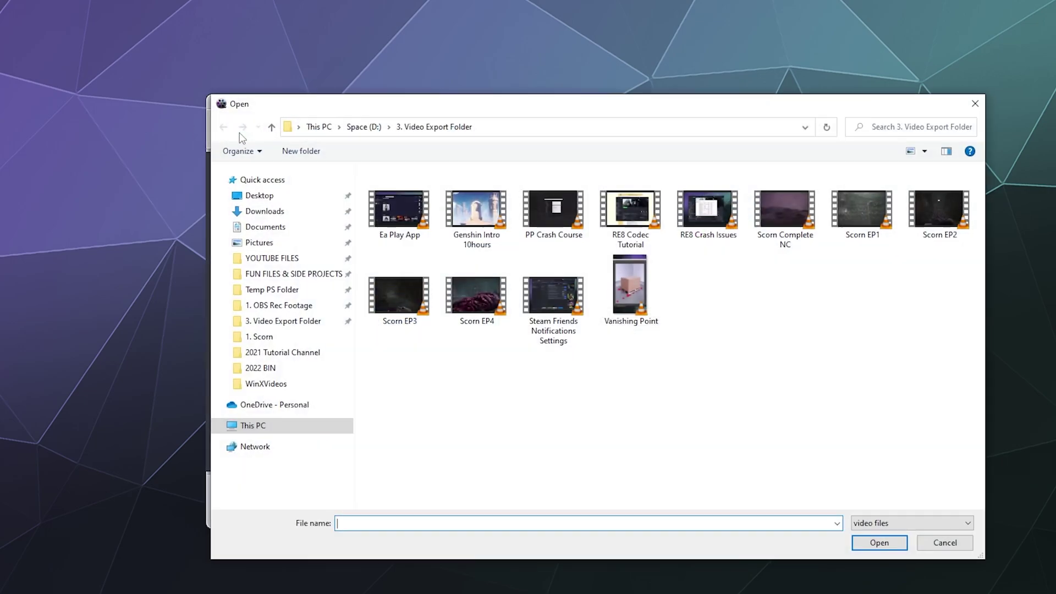
click(543, 230)
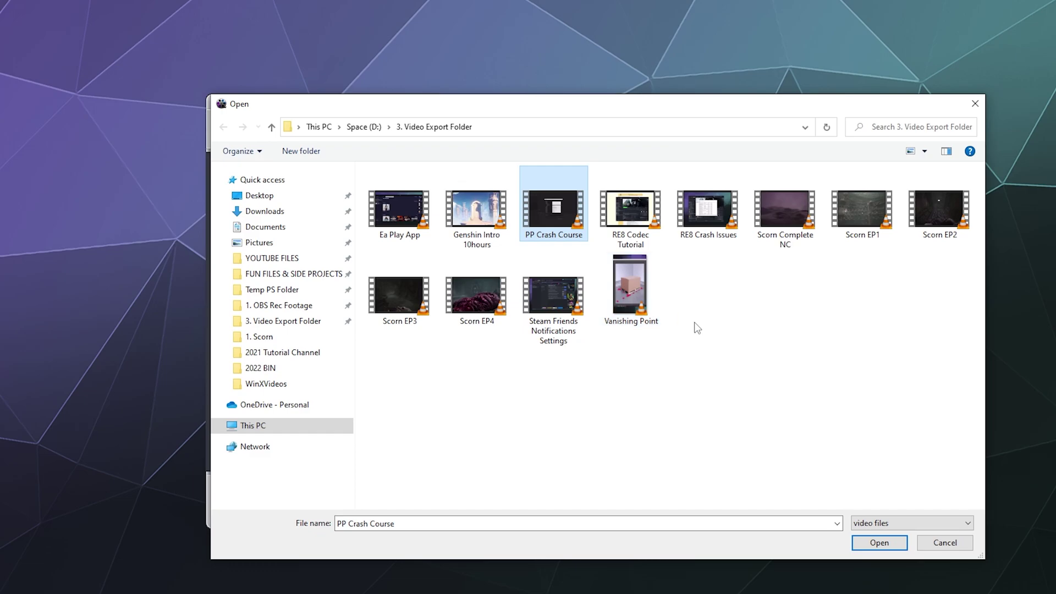
click(879, 543)
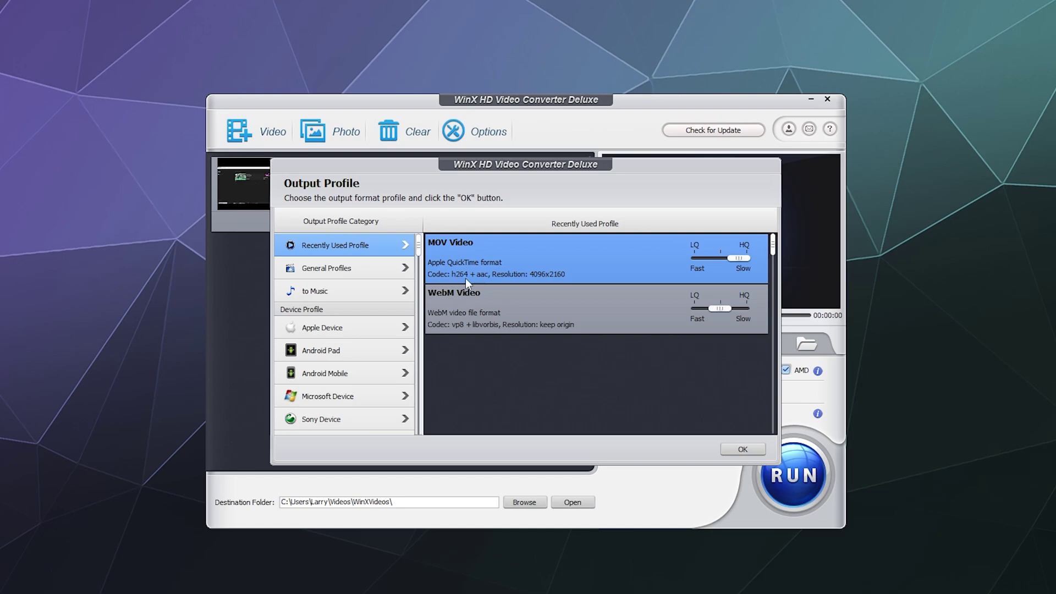
In General Profiles, compare the 2K and 4K MP4, MOV, iPhone/iPad, Android and HEVC profiles.
click(321, 269)
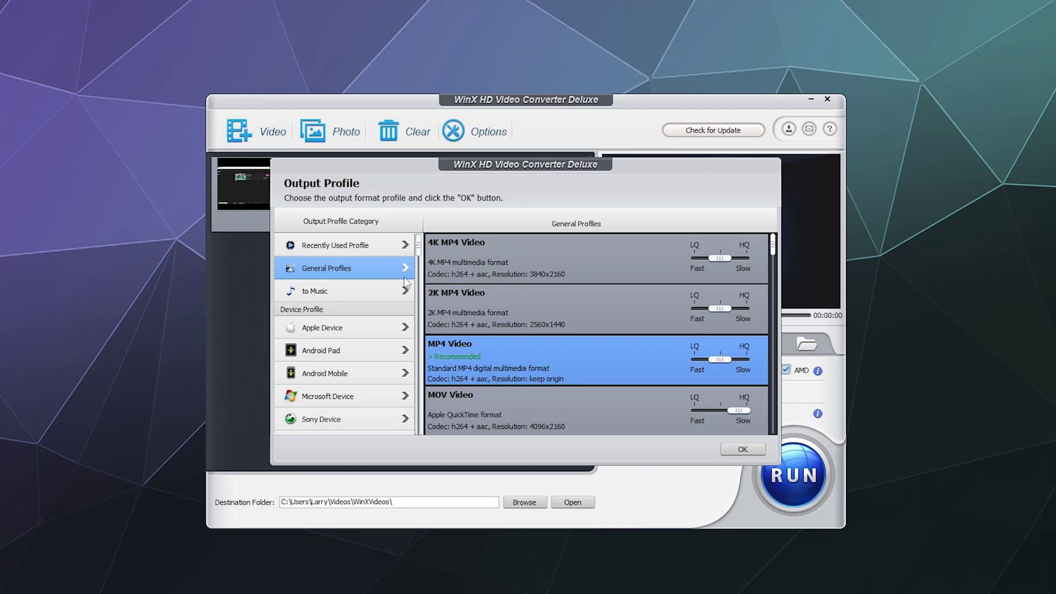
click(625, 325)
click(552, 250)
scroll(553, 251, down, 3)
click(547, 303)
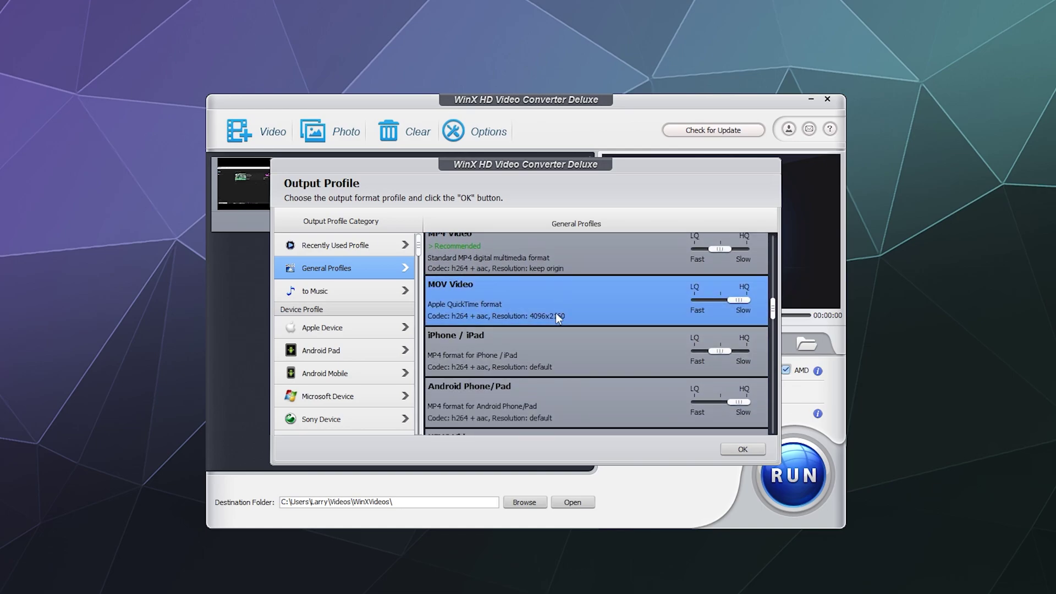
scroll(555, 312, down, 3)
click(478, 308)
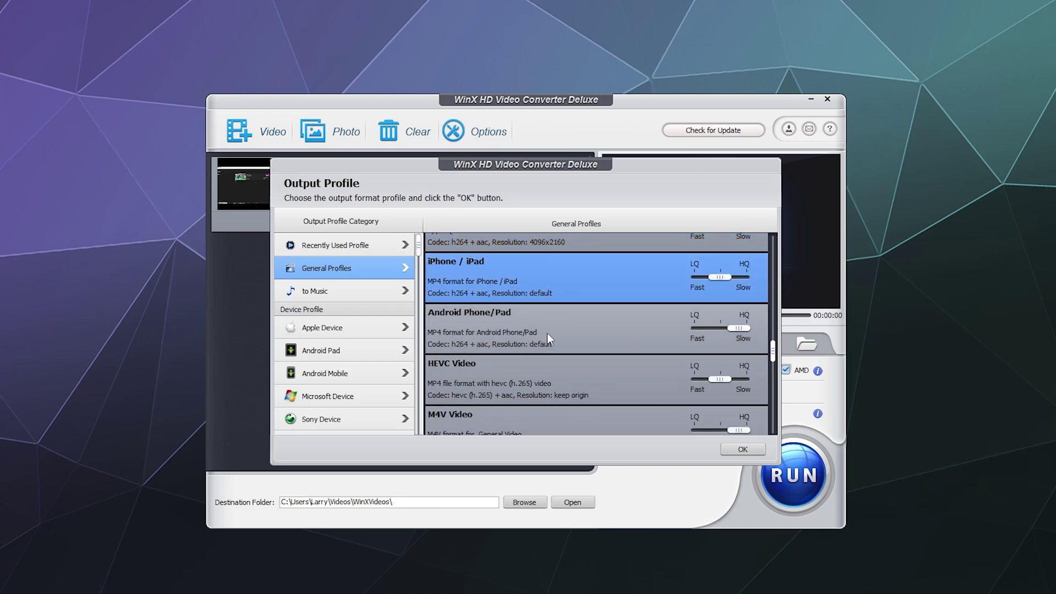
click(584, 342)
scroll(584, 348, down, 1)
click(592, 339)
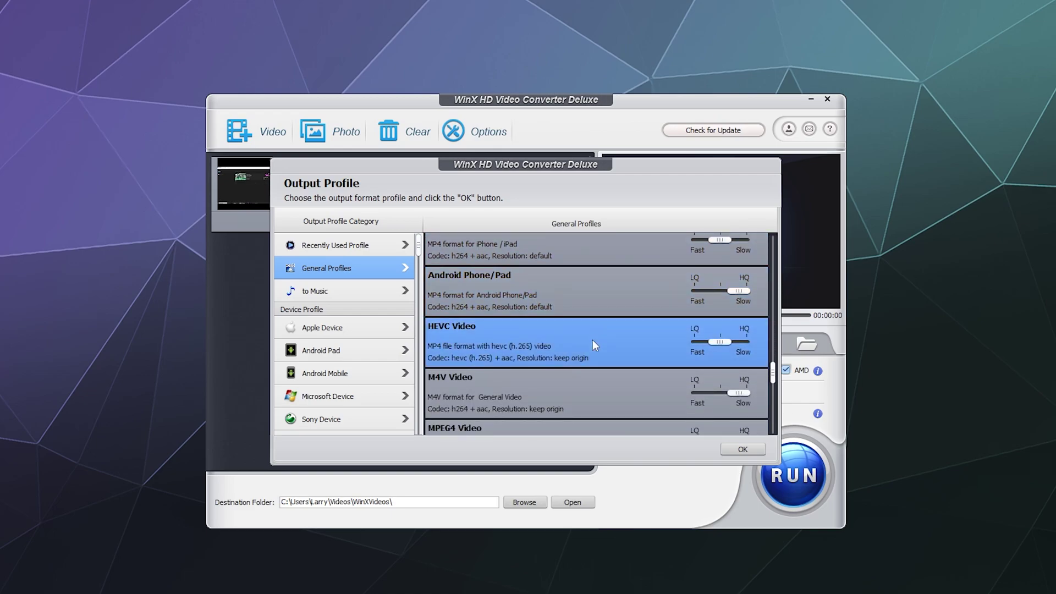
Review the M4V, MPEG4 and WebM Video profiles further down, ending on WebM Video.
scroll(544, 358, down, 1)
scroll(467, 335, down, 1)
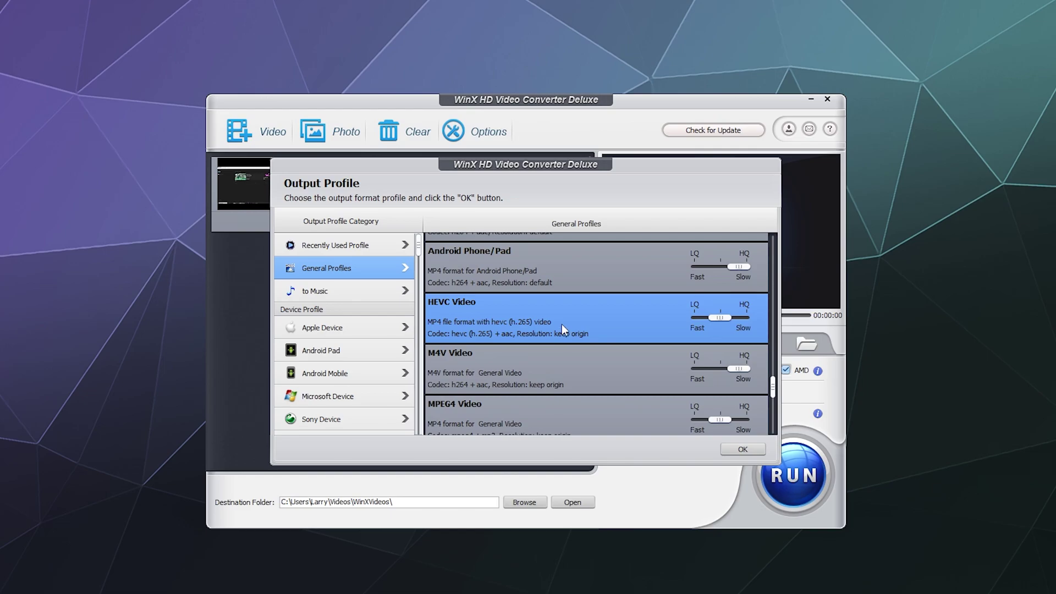
scroll(597, 346, down, 2)
click(595, 313)
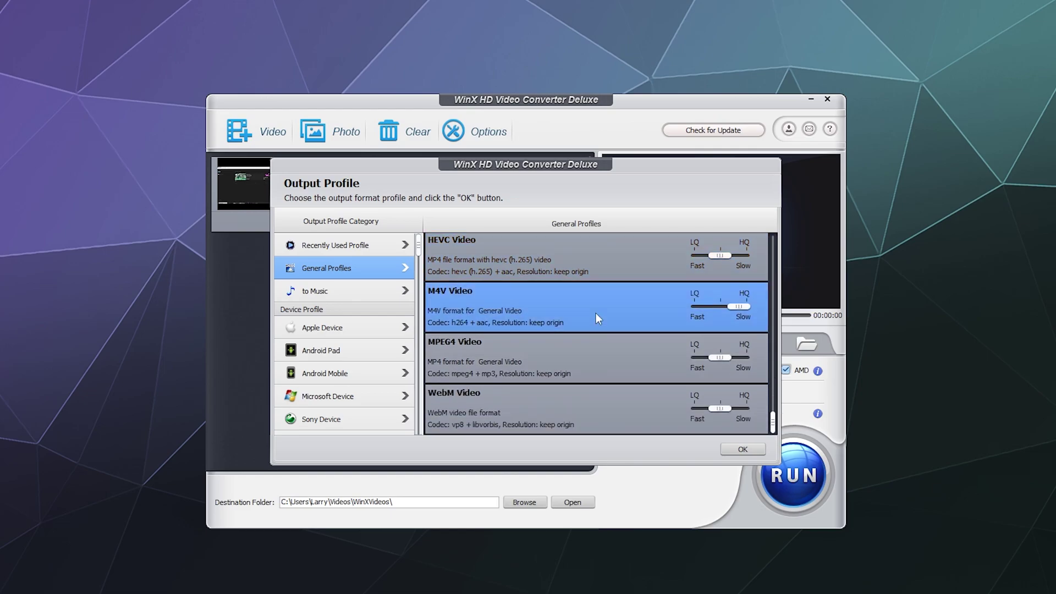
click(586, 345)
click(582, 409)
scroll(326, 308, down, 10)
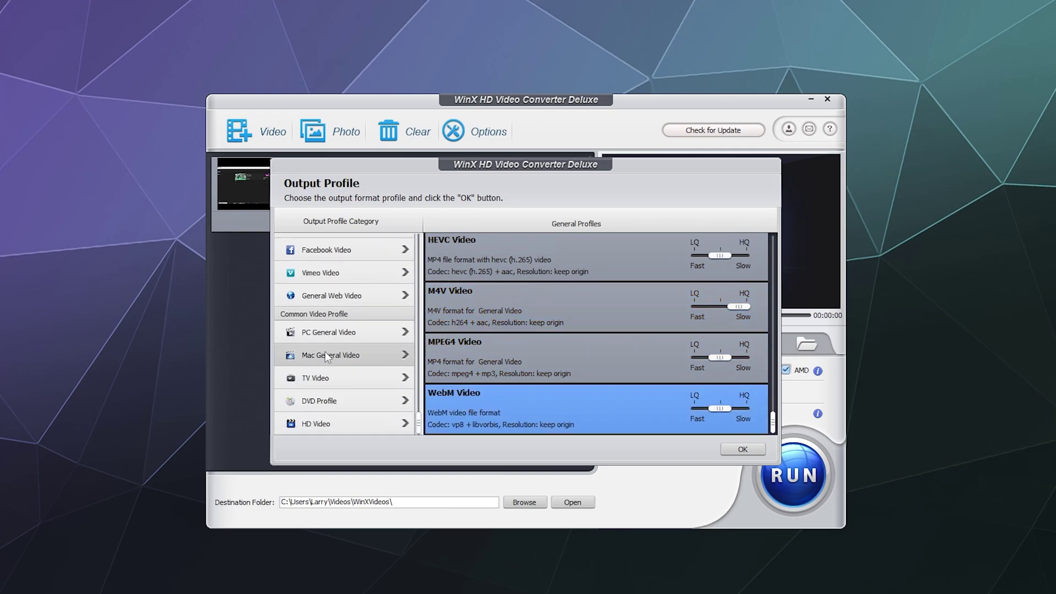
scroll(313, 430, up, 6)
scroll(315, 292, down, 2)
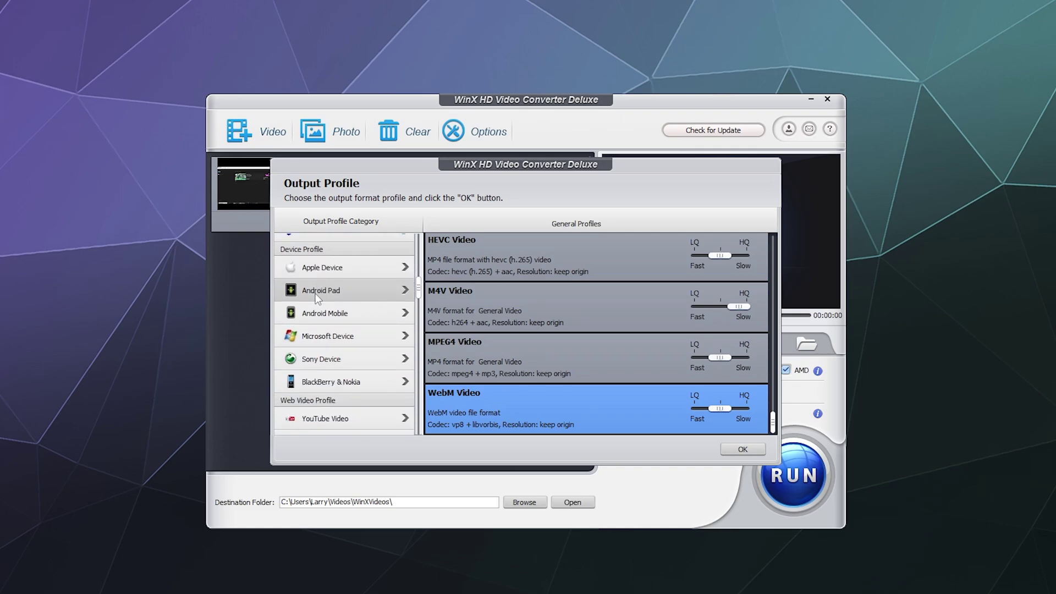
scroll(315, 292, down, 3)
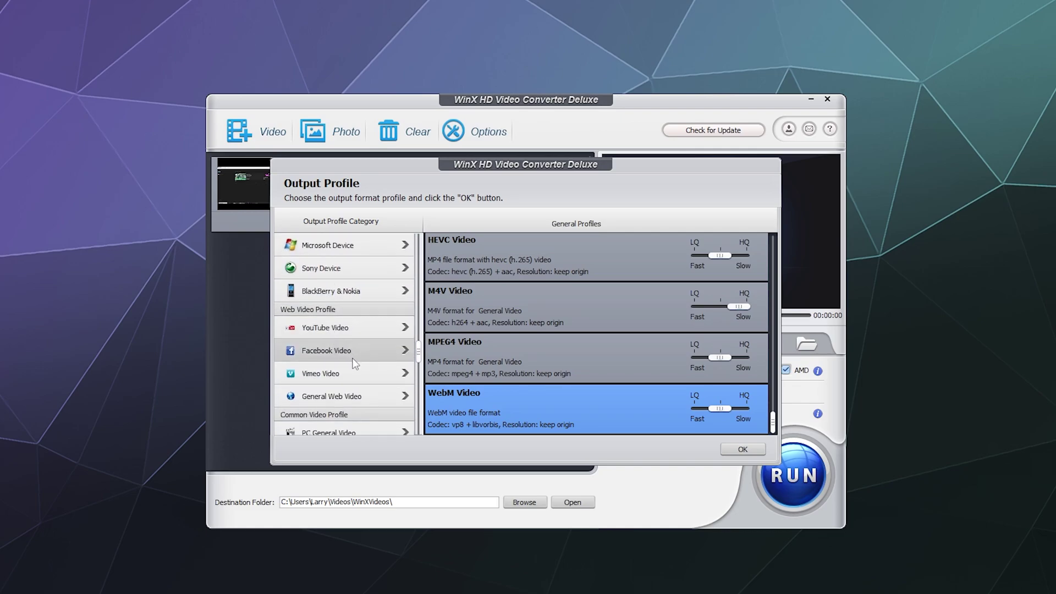
scroll(355, 364, down, 4)
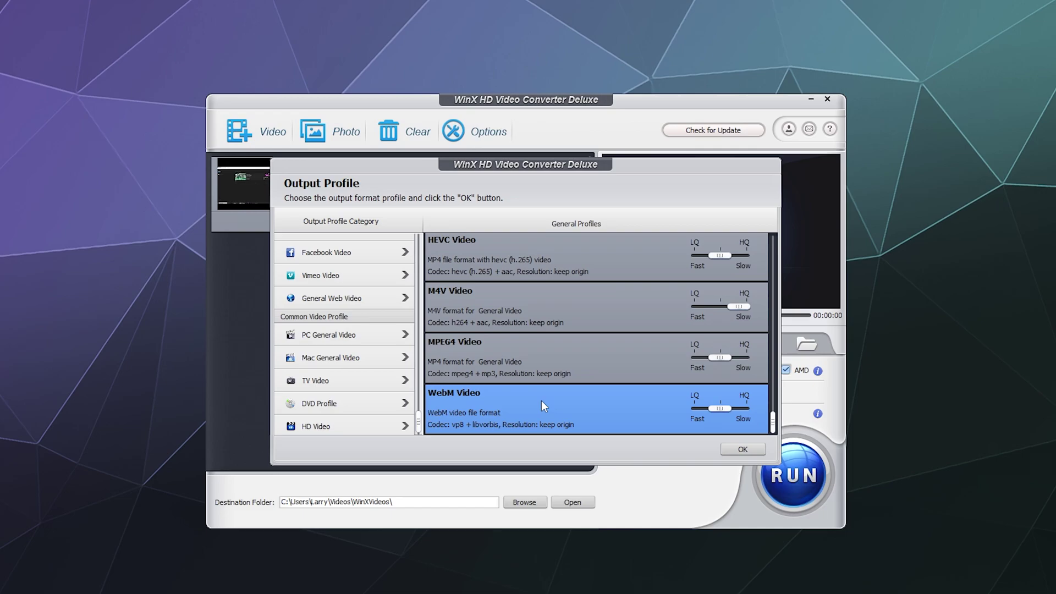
Choose MOV Video from General Profiles as the output profile and confirm it.
scroll(514, 412, up, 5)
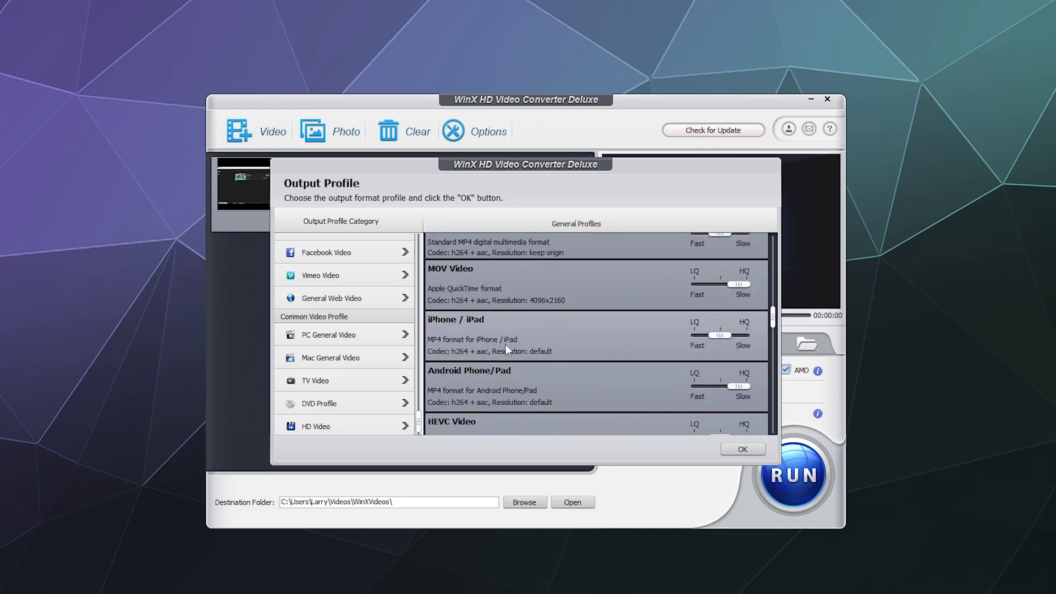
scroll(493, 370, down, 1)
click(562, 356)
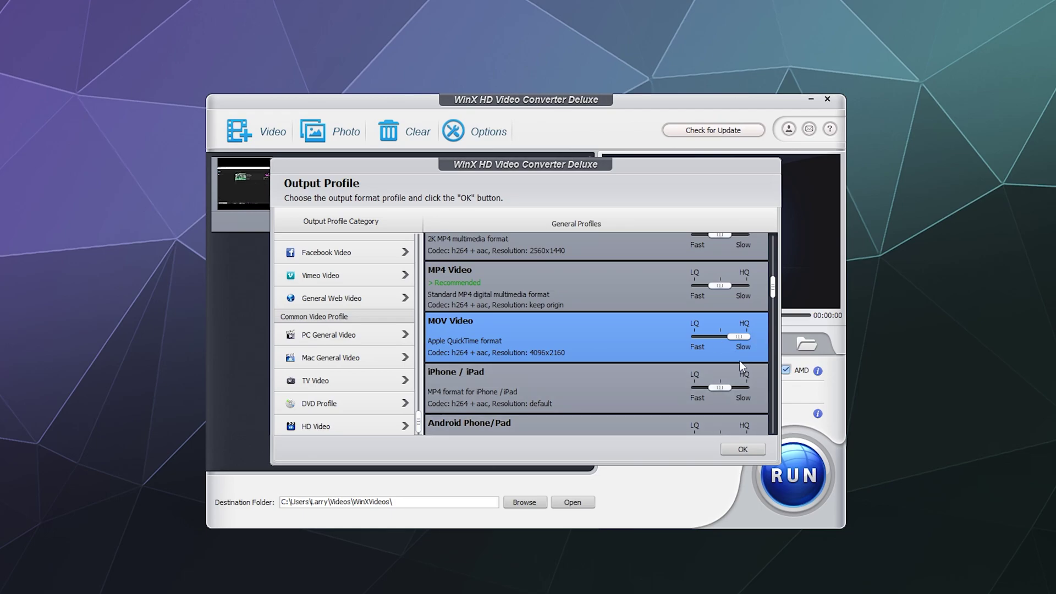
click(740, 450)
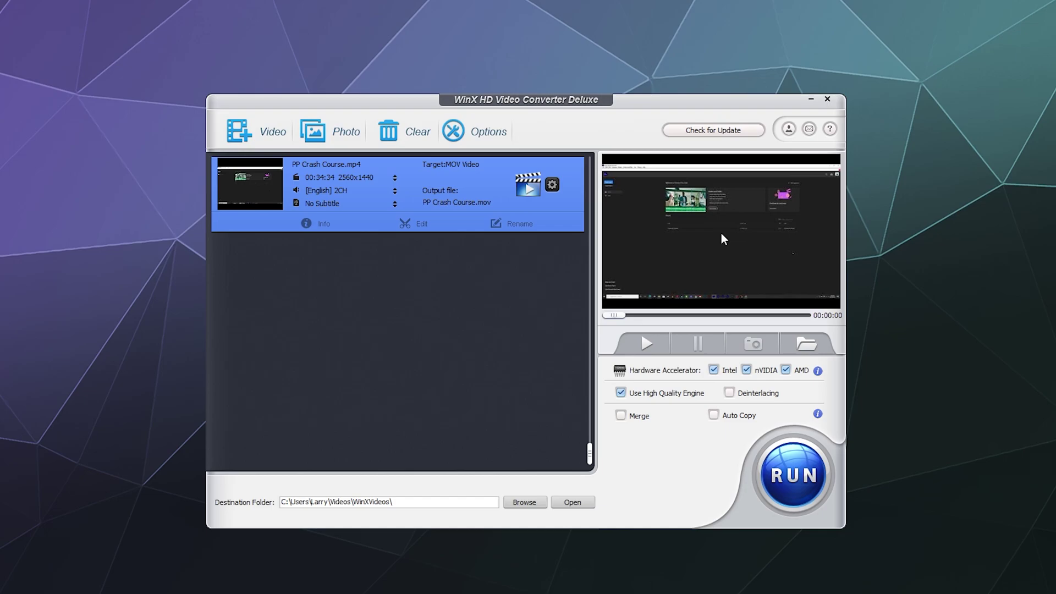
Play the preview, save a snapshot, and pause the preview around 19:22.
click(648, 343)
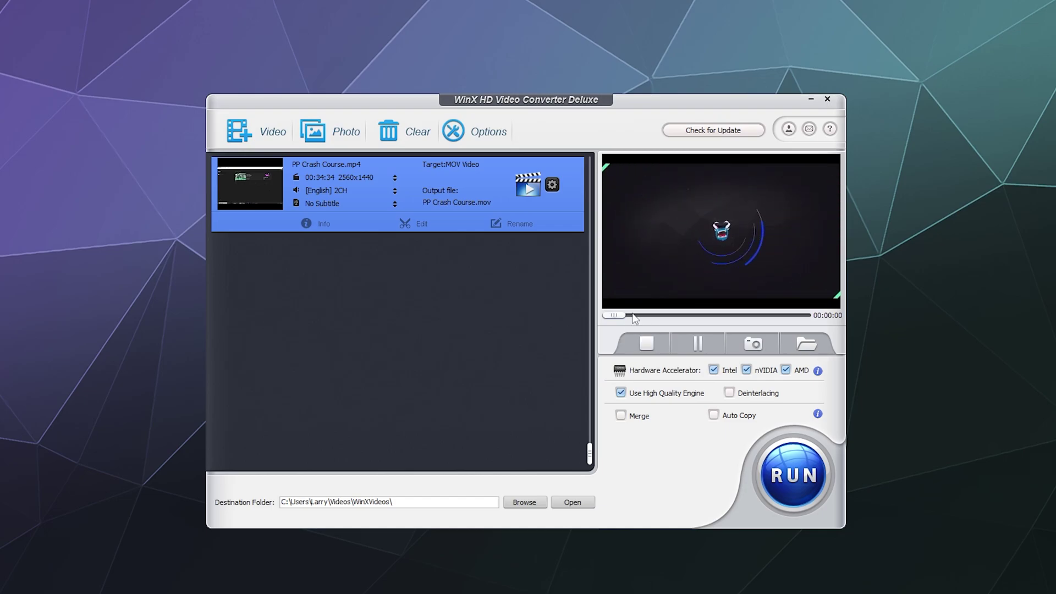
click(750, 351)
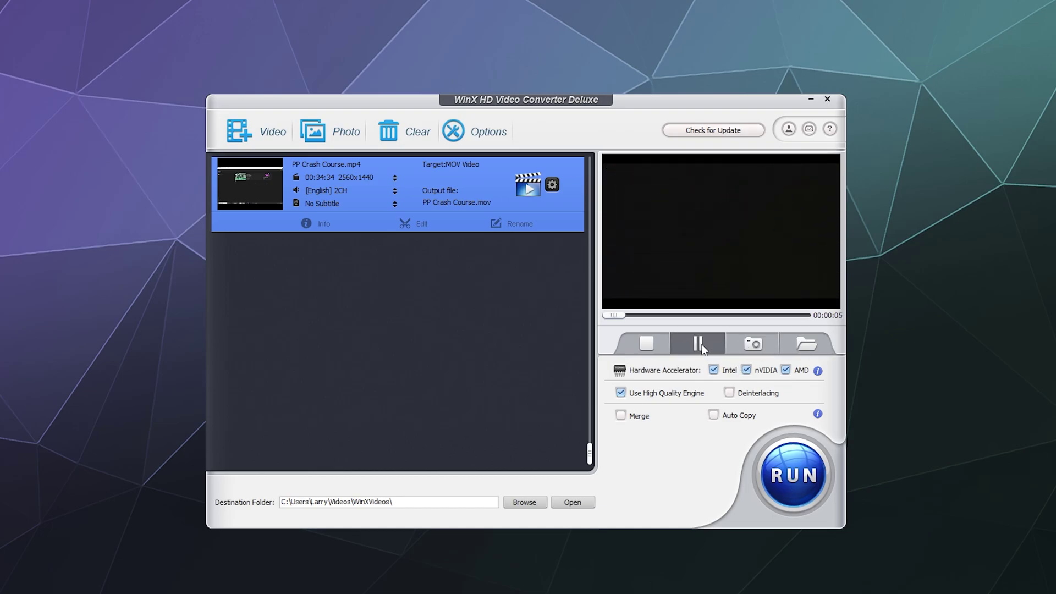
click(720, 315)
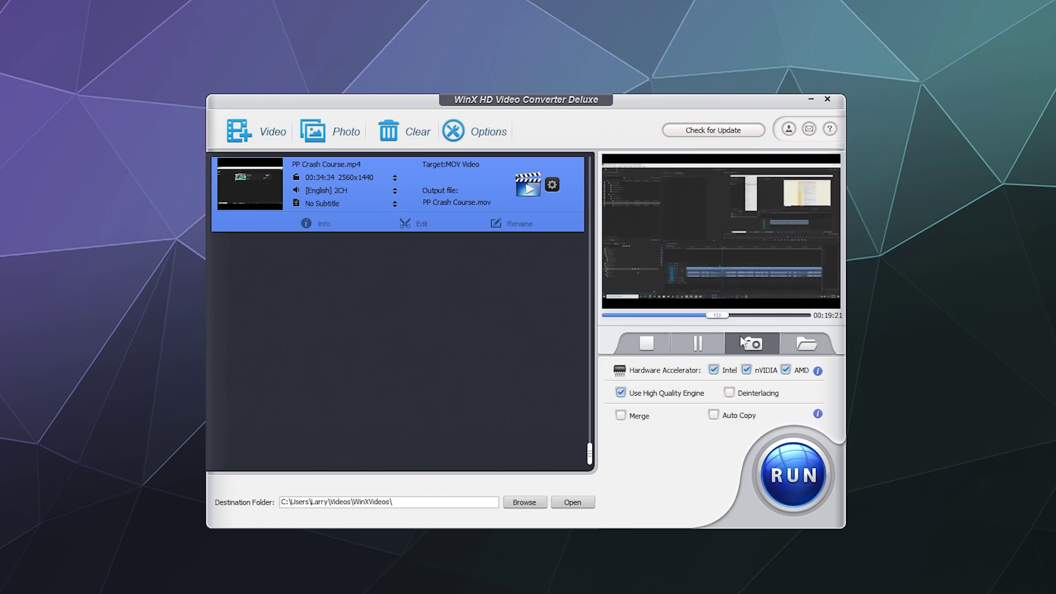
click(689, 346)
Check the saved shot0008 snapshot in the Pictures folder, then close the folder.
click(805, 344)
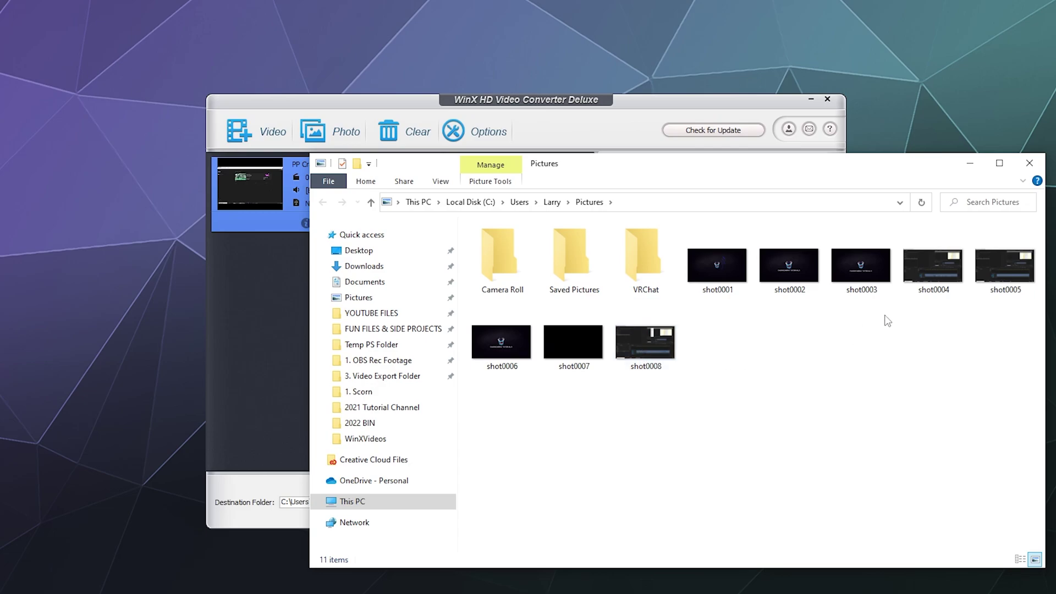
click(644, 342)
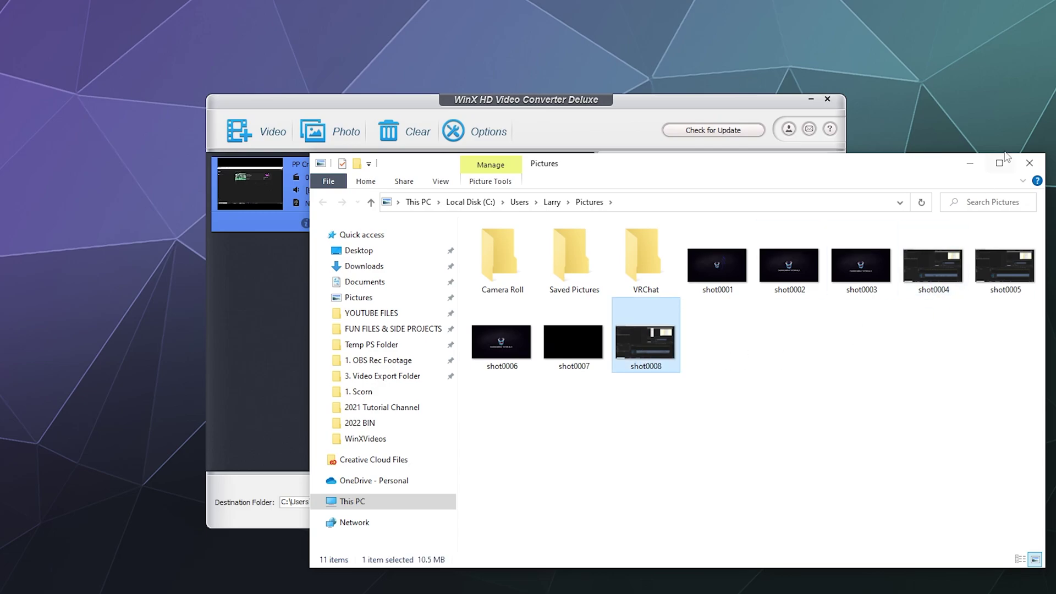
click(1029, 163)
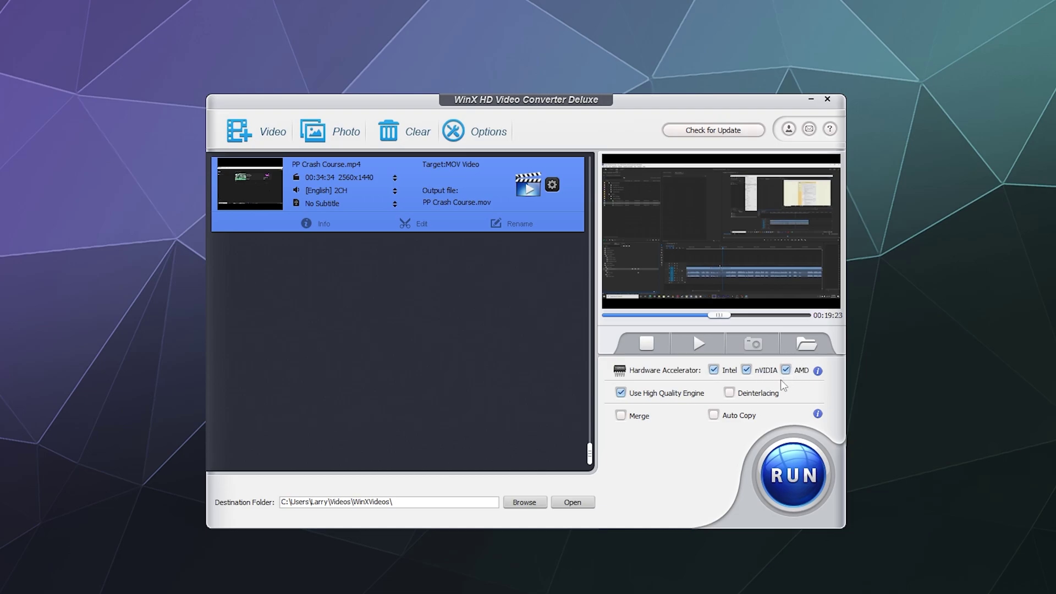
click(621, 394)
click(620, 393)
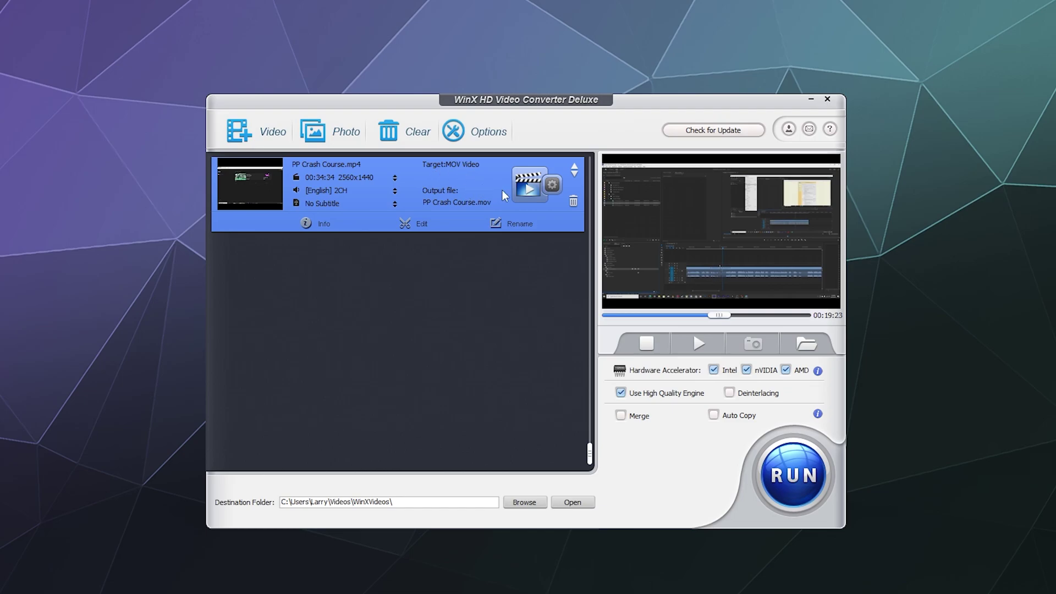
Set the MOV resolution to keep origin, keeping the original frame rate and aspect ratio.
click(552, 185)
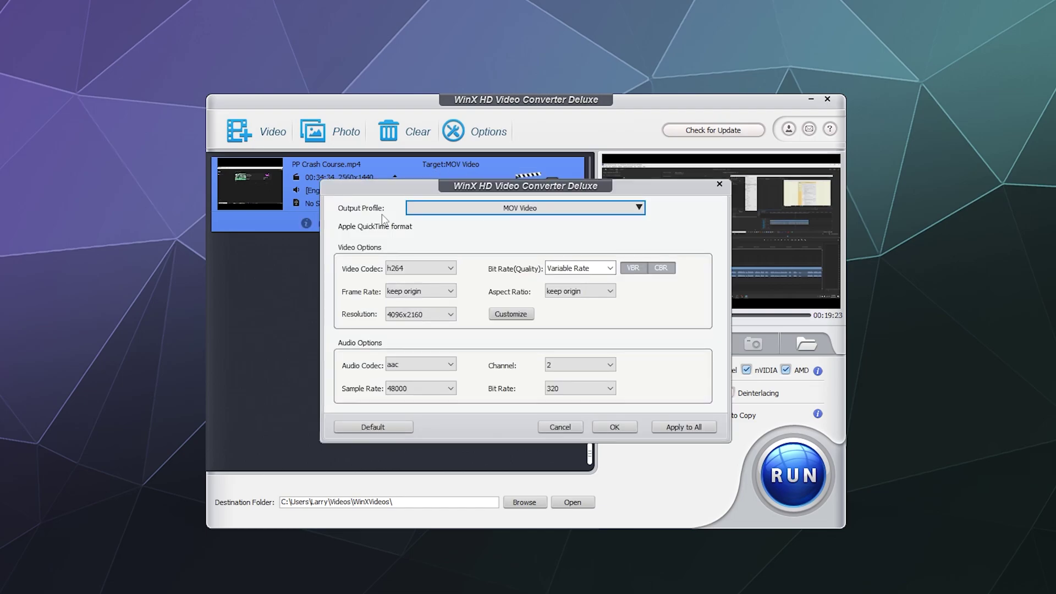
click(421, 314)
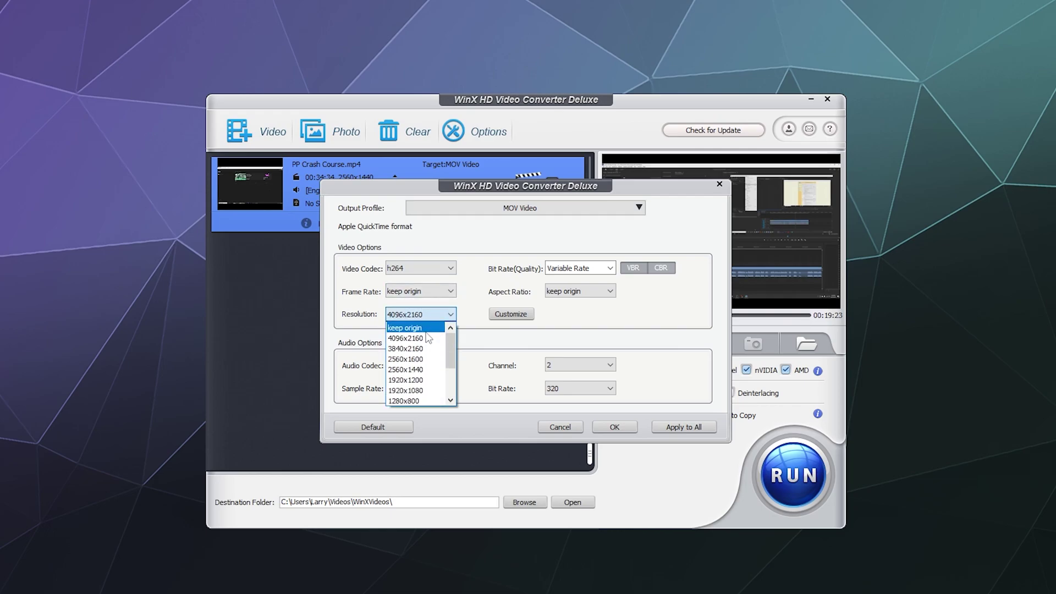
click(422, 328)
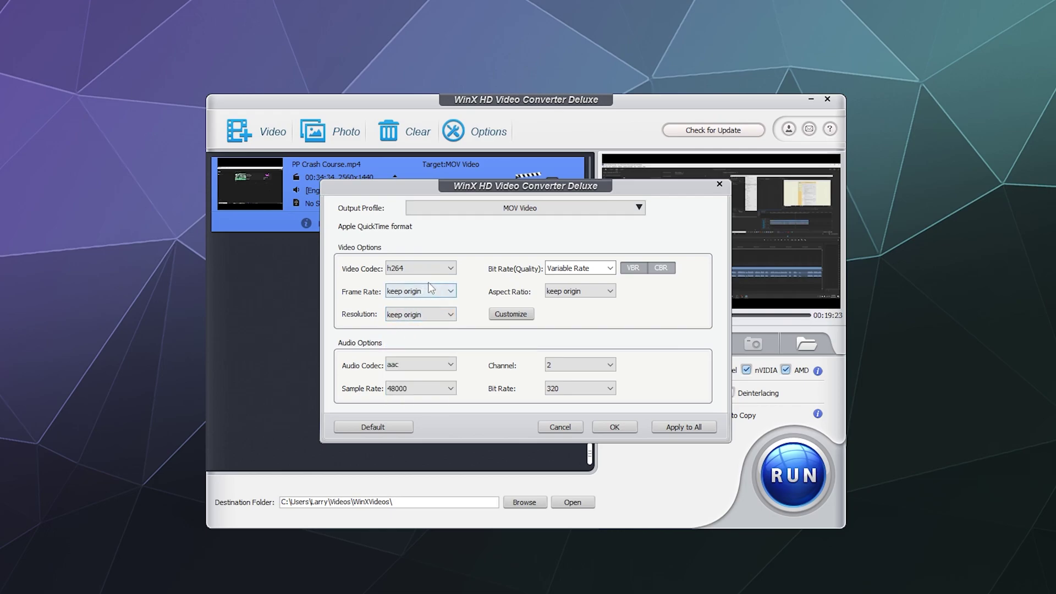
click(401, 292)
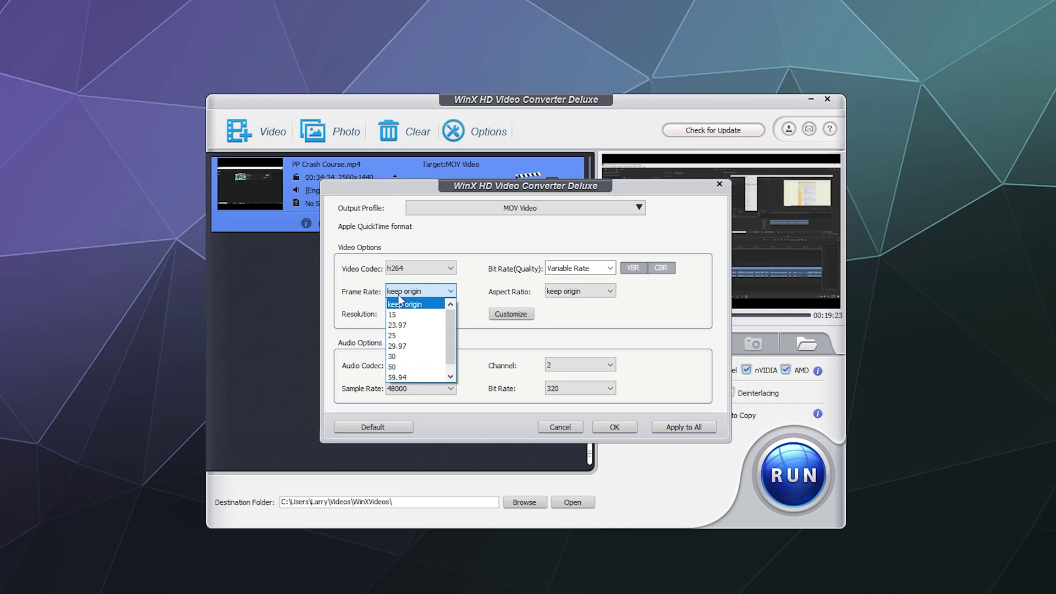
scroll(410, 341, down, 1)
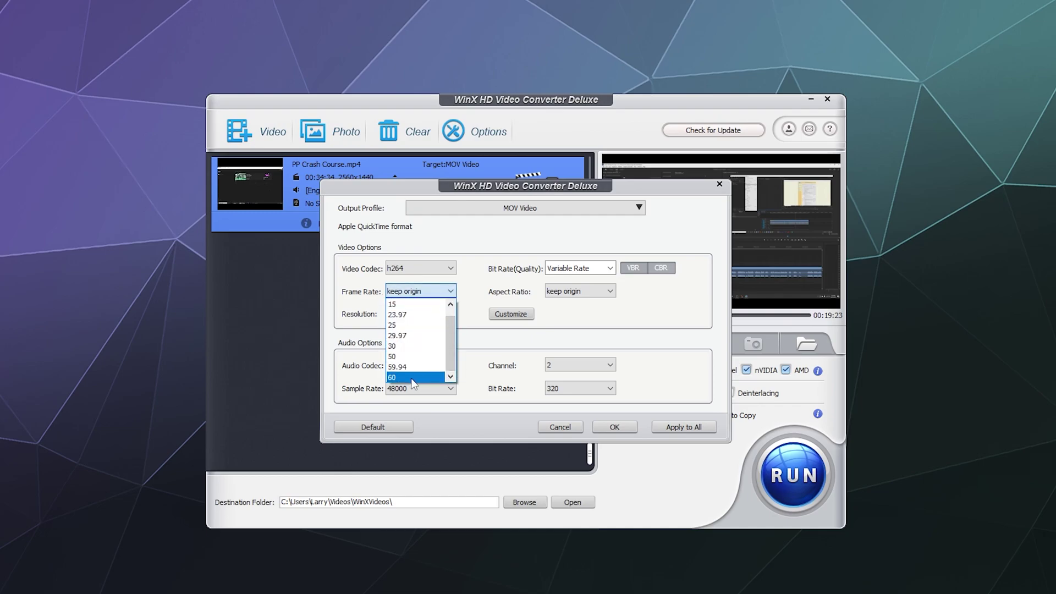
scroll(413, 363, up, 1)
click(410, 304)
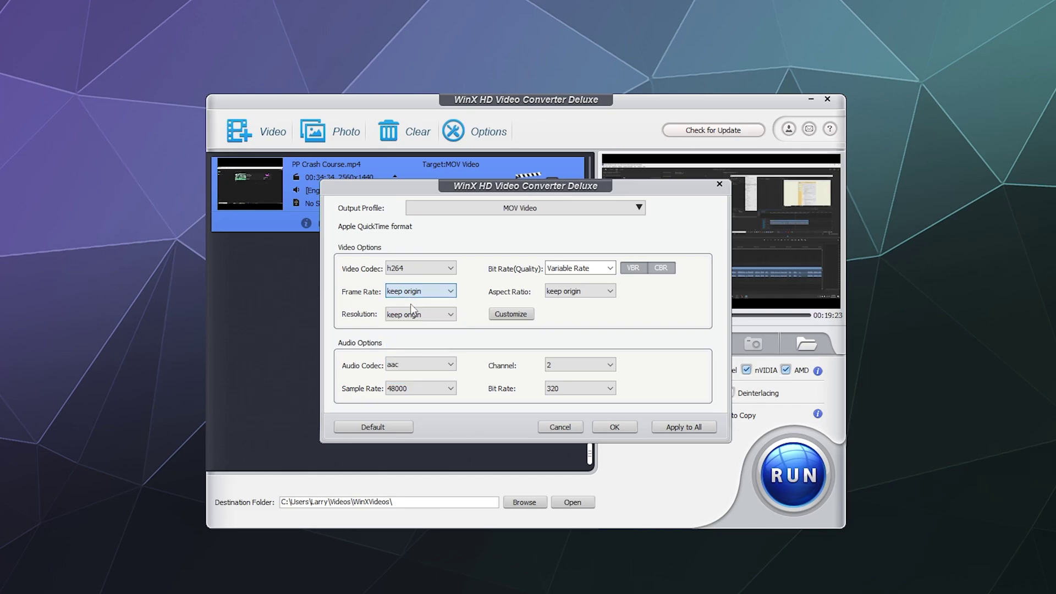
click(549, 291)
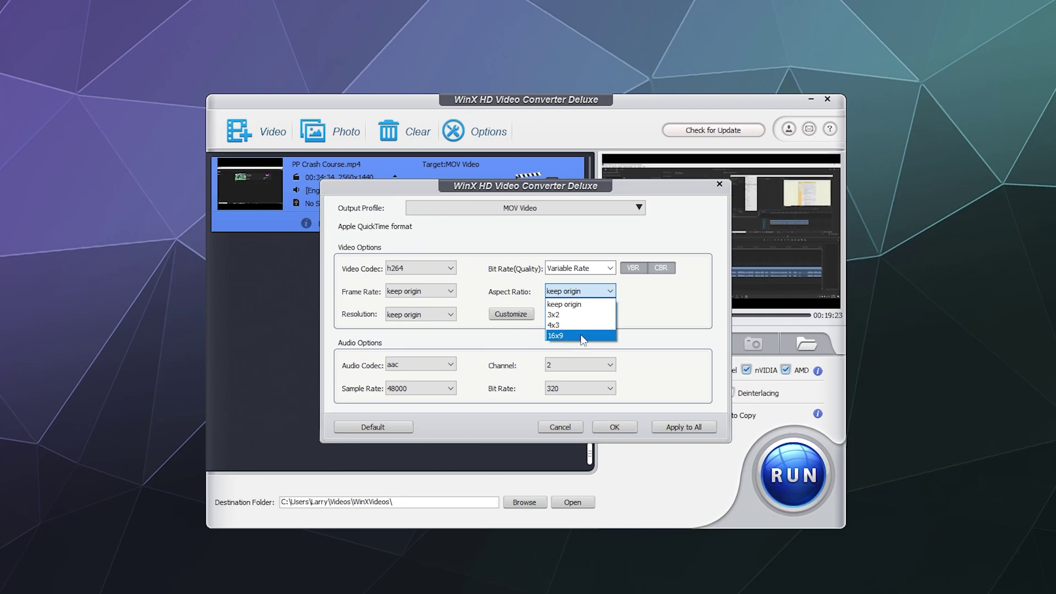
click(586, 304)
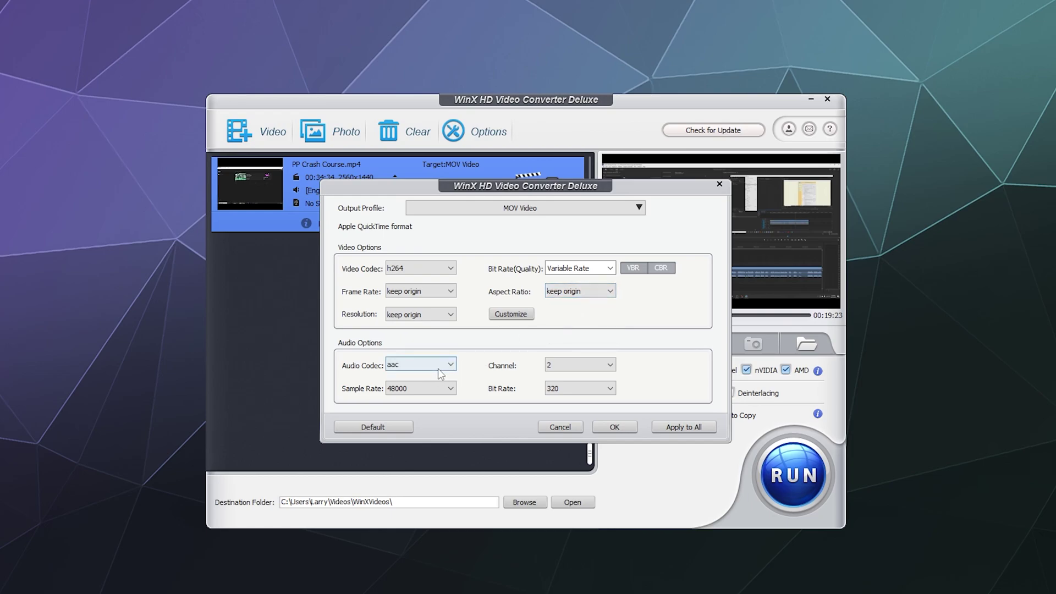
Keep aac audio at 48000 Hz, 320 bitrate, 2 channels and h264 video, then confirm.
click(414, 363)
click(413, 363)
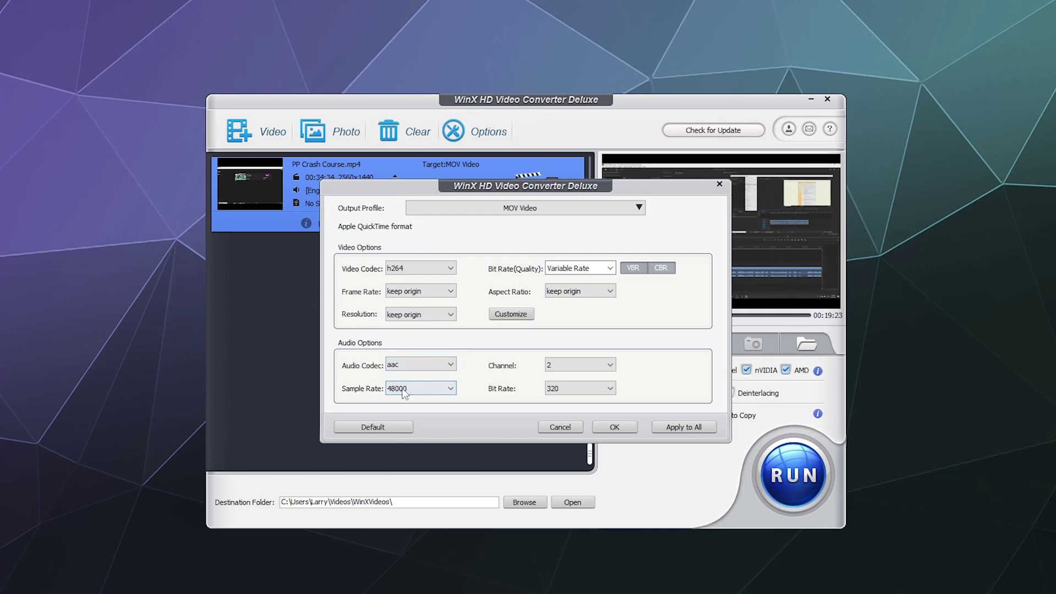
click(404, 389)
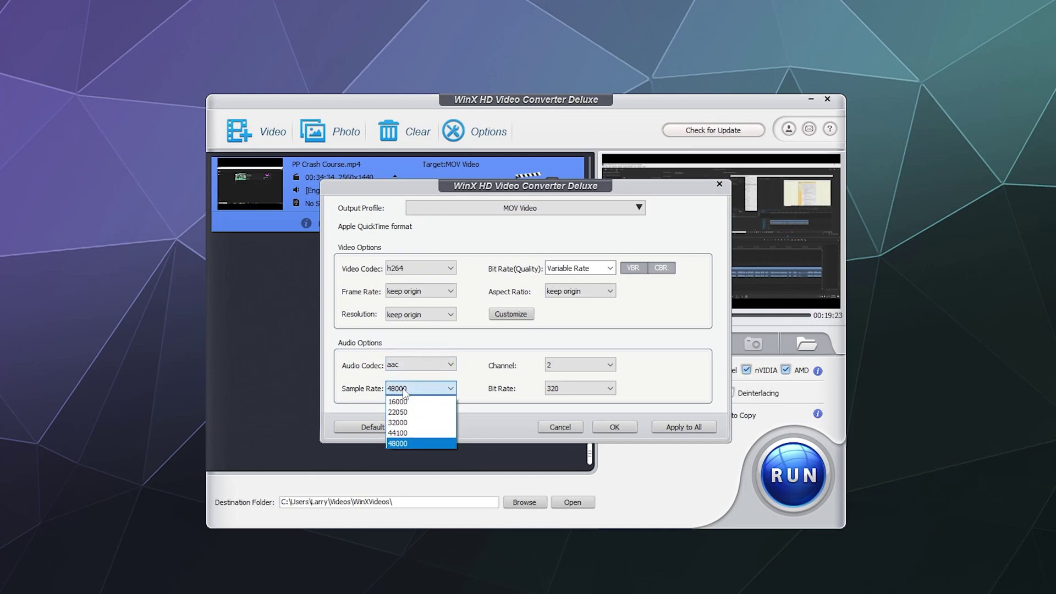
click(410, 443)
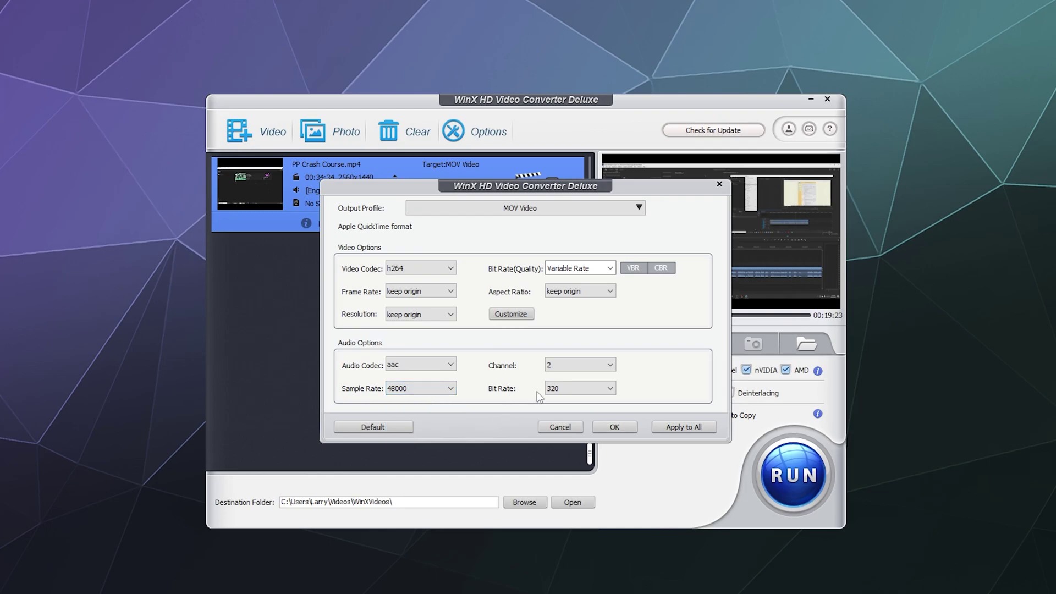
click(558, 391)
click(553, 473)
click(553, 366)
click(559, 378)
click(431, 268)
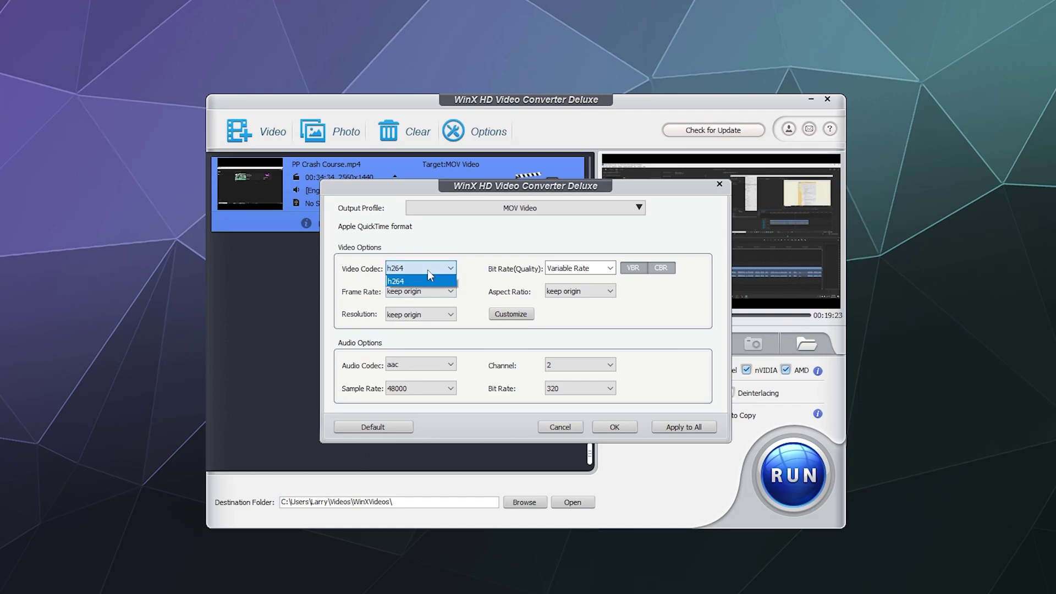
click(429, 276)
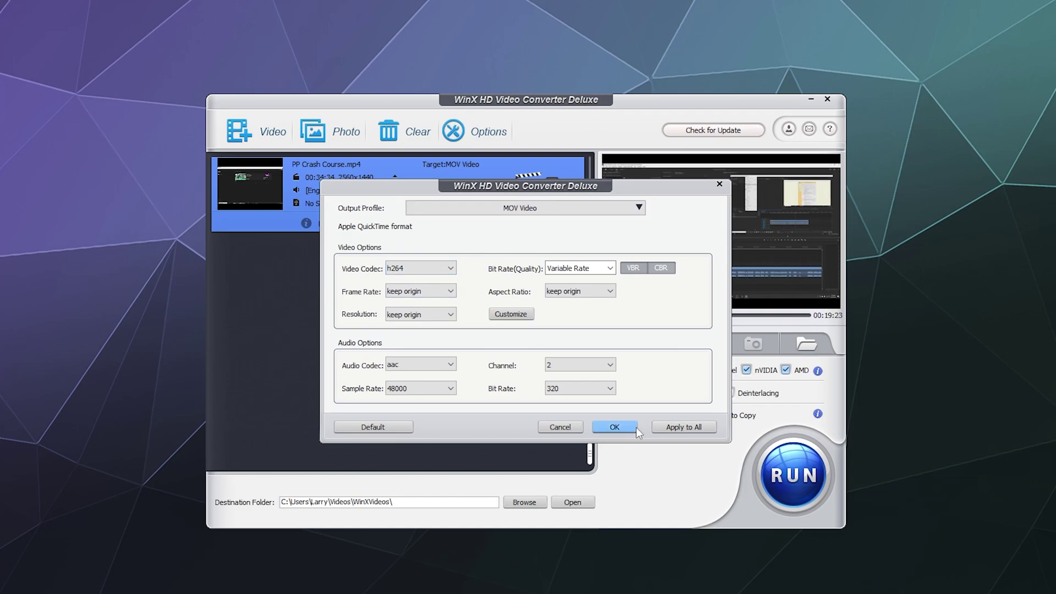
click(614, 427)
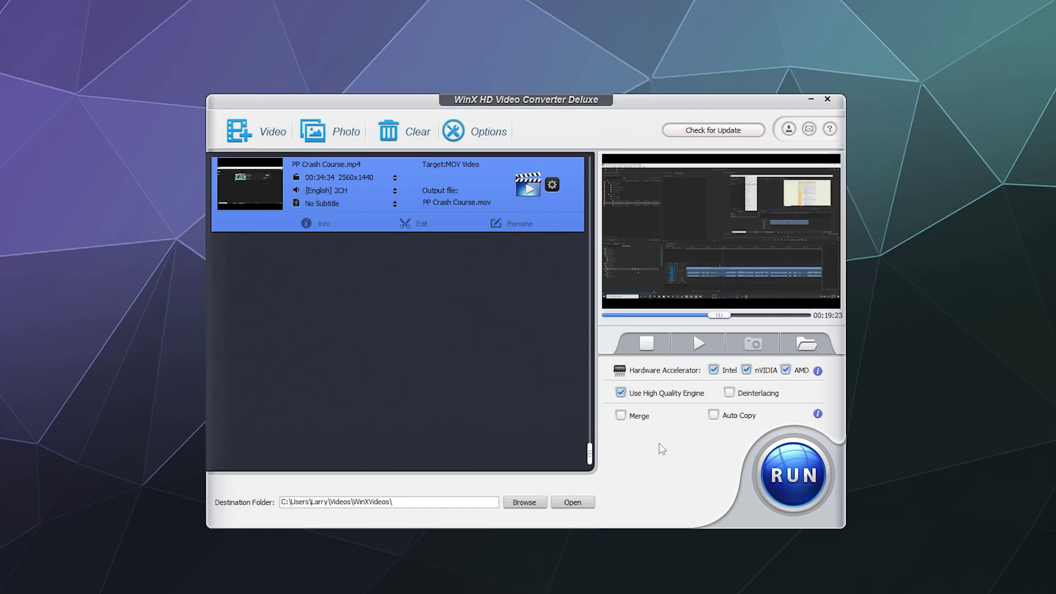
click(410, 225)
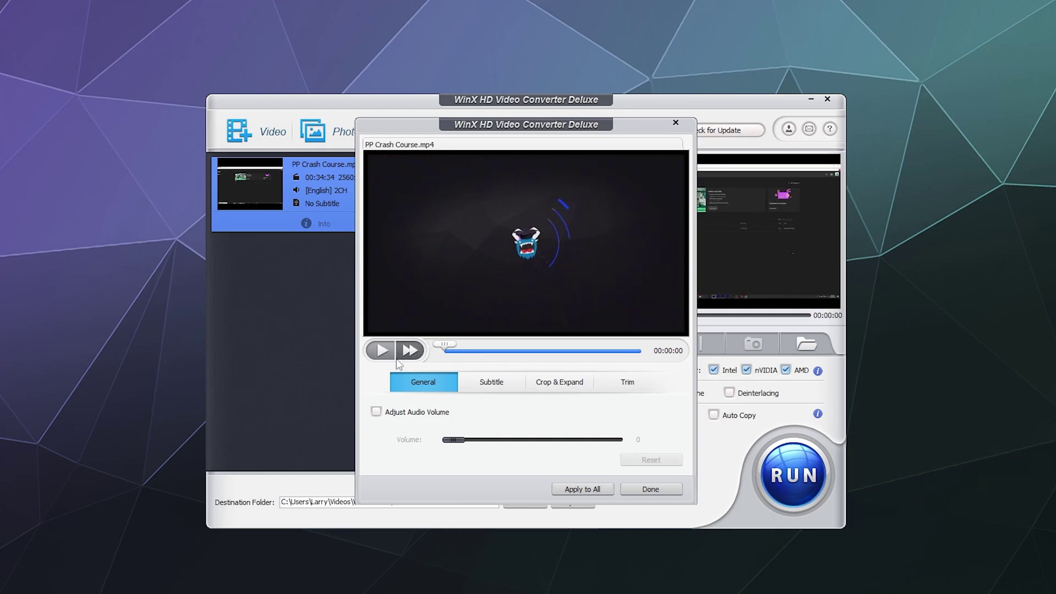
click(385, 412)
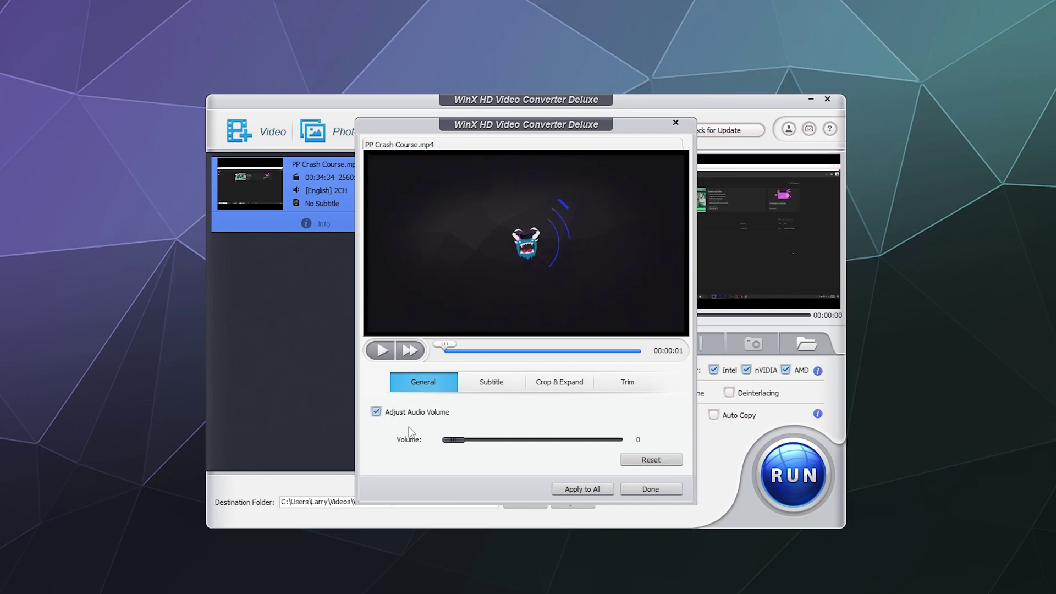
click(487, 385)
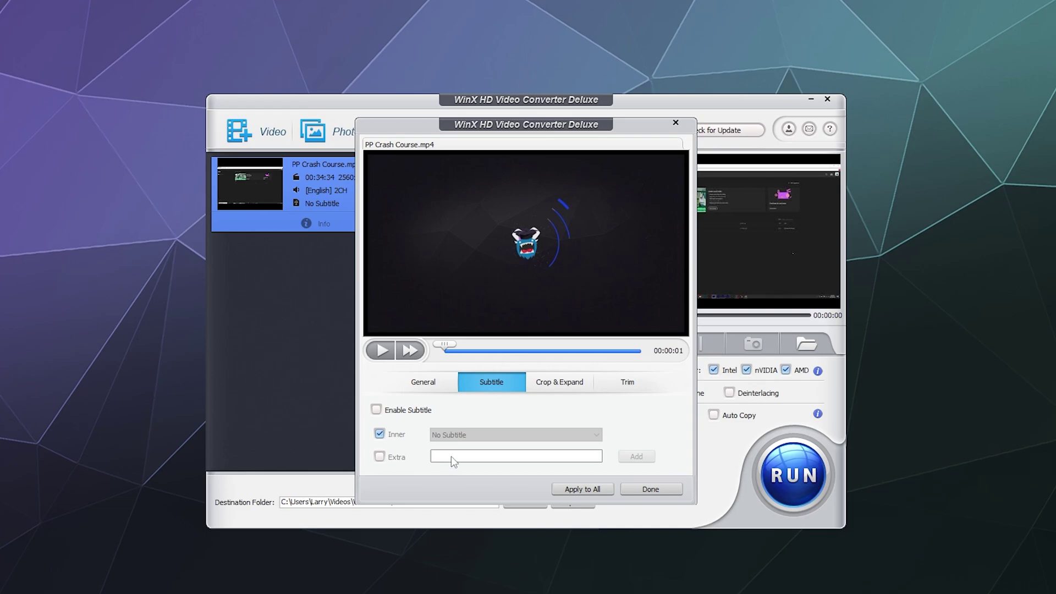
click(539, 384)
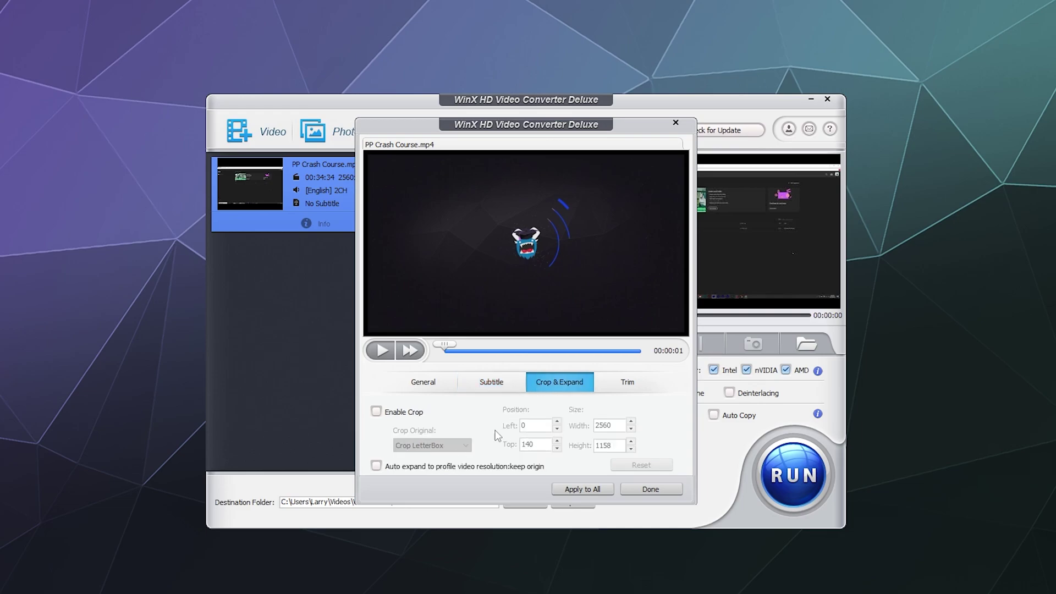
click(611, 388)
click(376, 413)
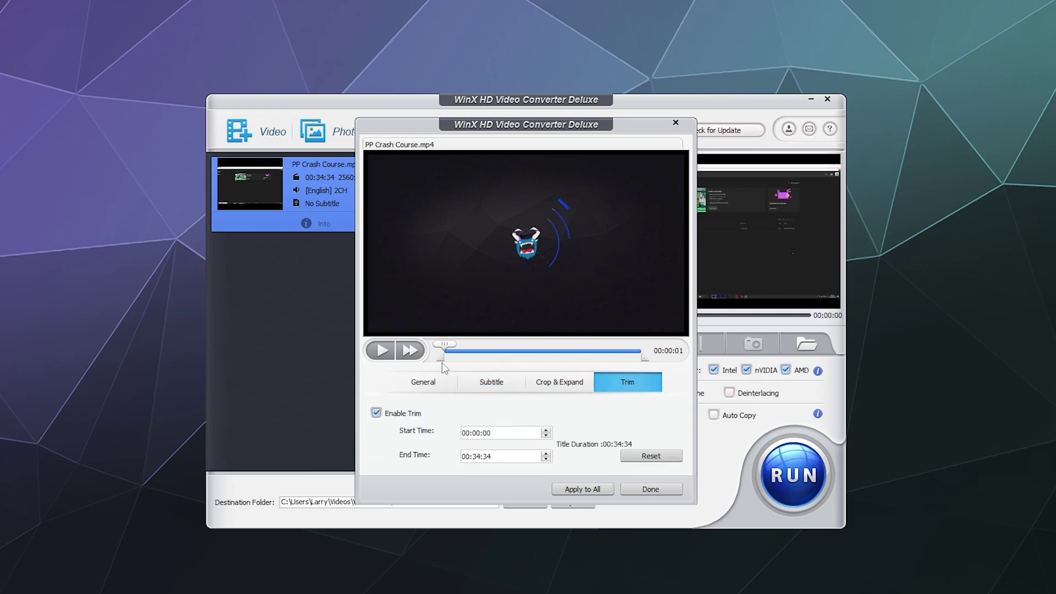
drag(444, 366, 503, 365)
drag(645, 364, 529, 368)
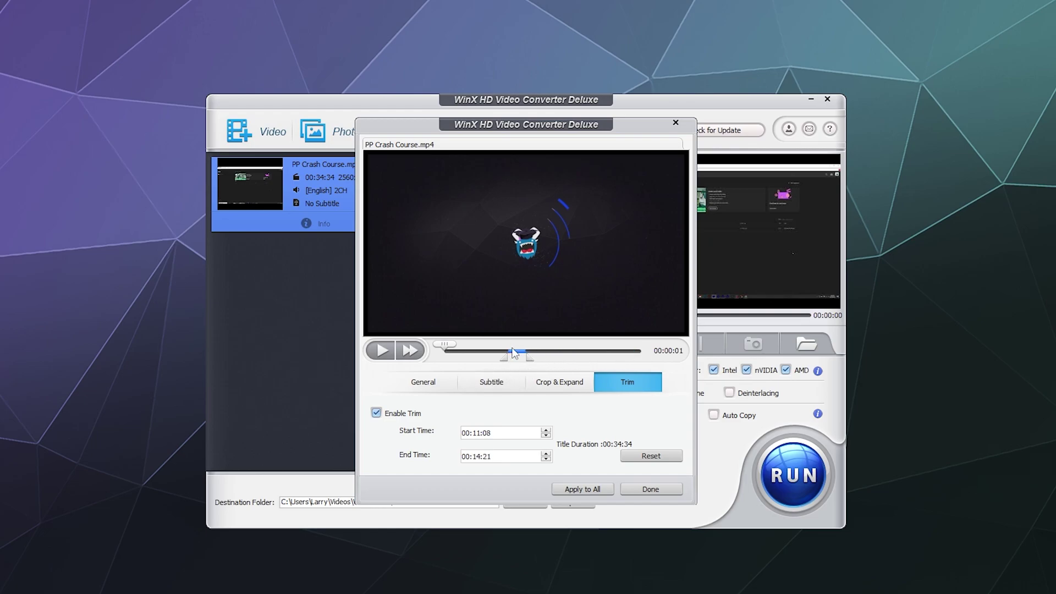
click(400, 416)
click(643, 488)
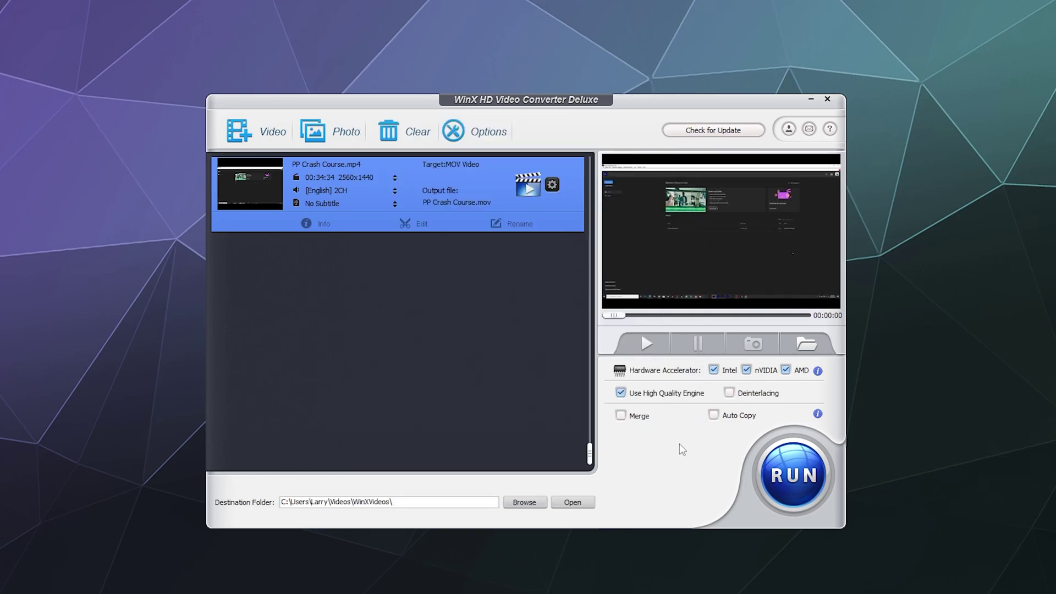
Toggle Merge on and back off, then start the MOV conversion with RUN.
click(639, 418)
click(620, 415)
click(803, 477)
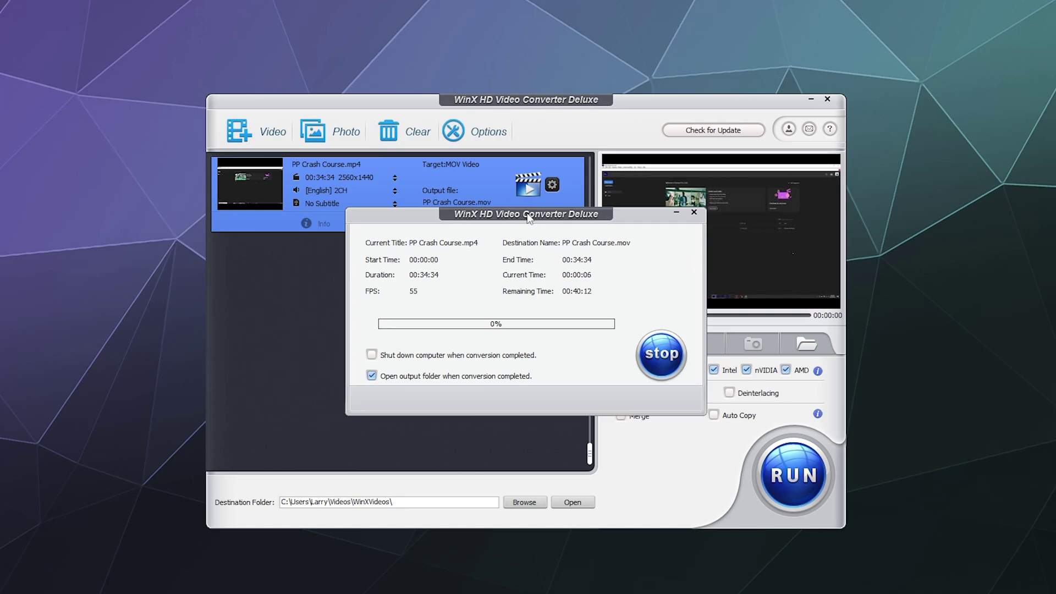
Move the conversion progress window slightly down and to the right while it converts.
mouse_move(527, 217)
mouse_down()
mouse_move(527, 314)
mouse_move(527, 218)
mouse_up()
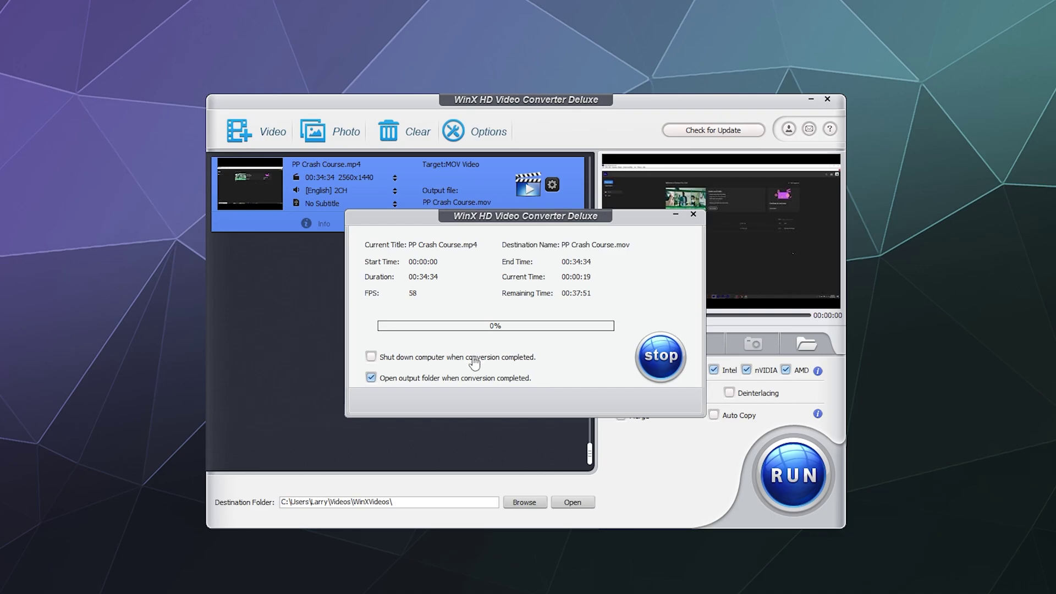
drag(492, 219, 540, 236)
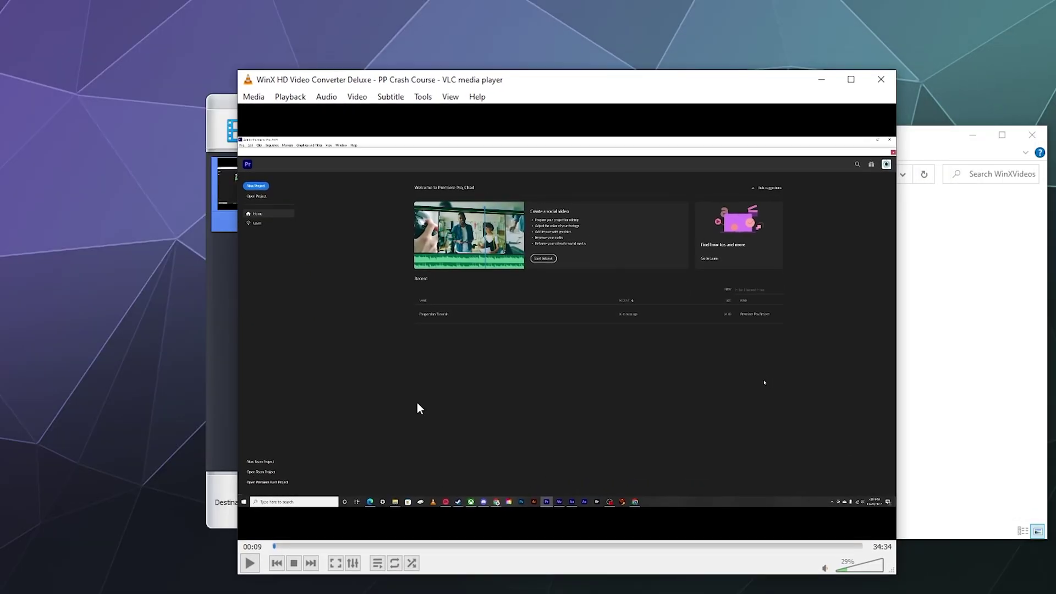
Skim PP Crash Course.mov past 13:00, 15:47 and 18:42, then pause near 18:56.
click(249, 562)
click(248, 562)
click(391, 546)
click(494, 546)
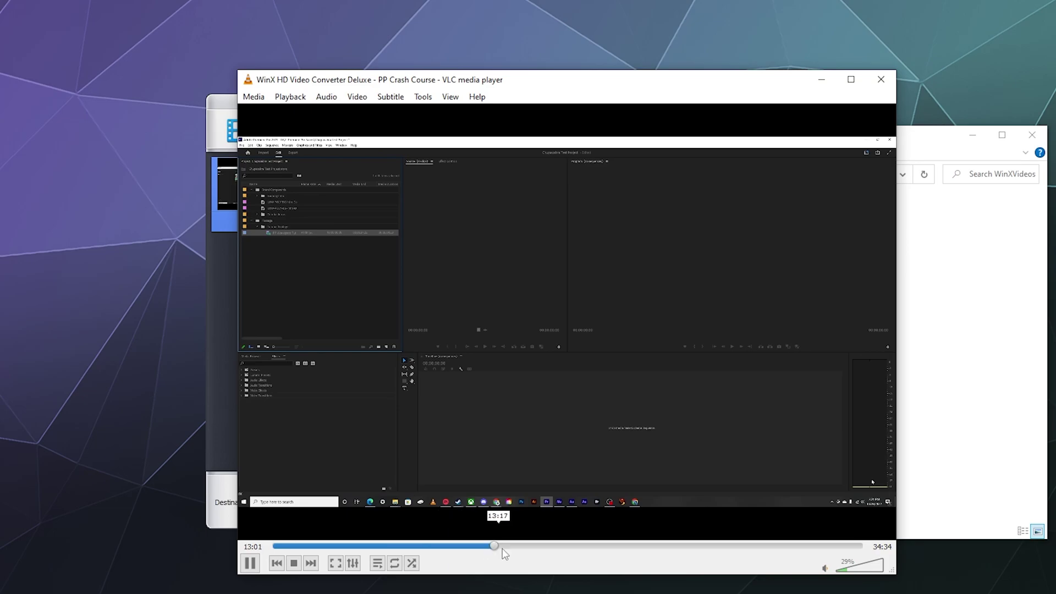
click(541, 550)
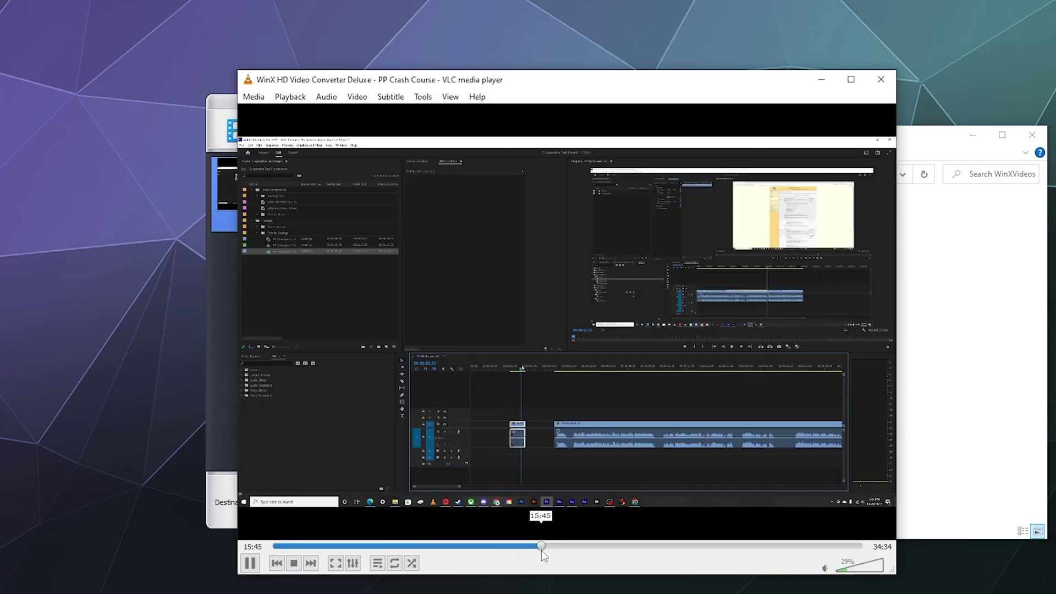
click(590, 547)
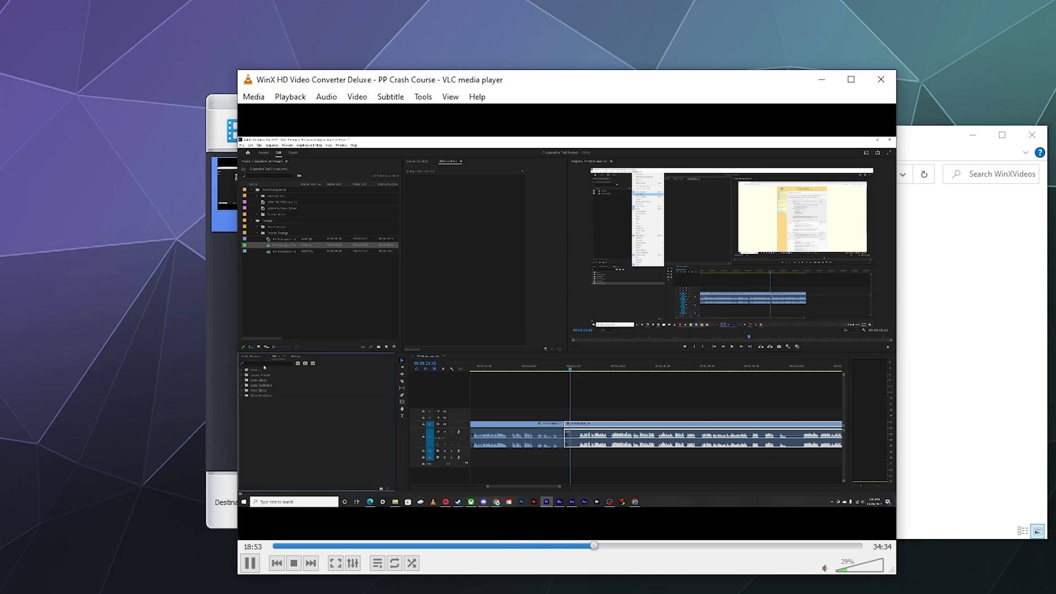
click(250, 563)
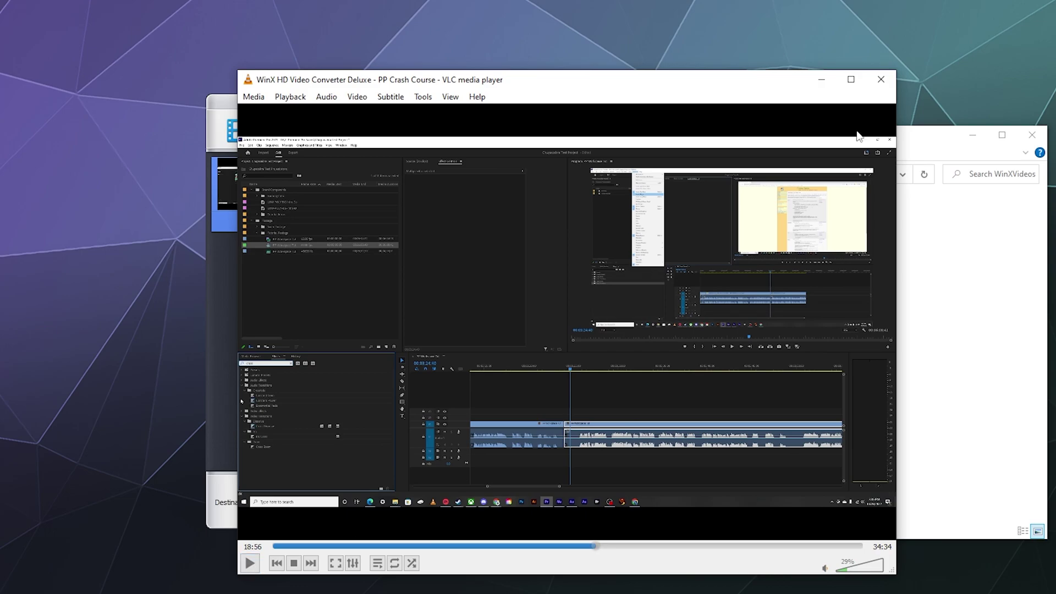
Close VLC and the output folder, then remove PP Crash Course.mp4 from the list.
click(881, 79)
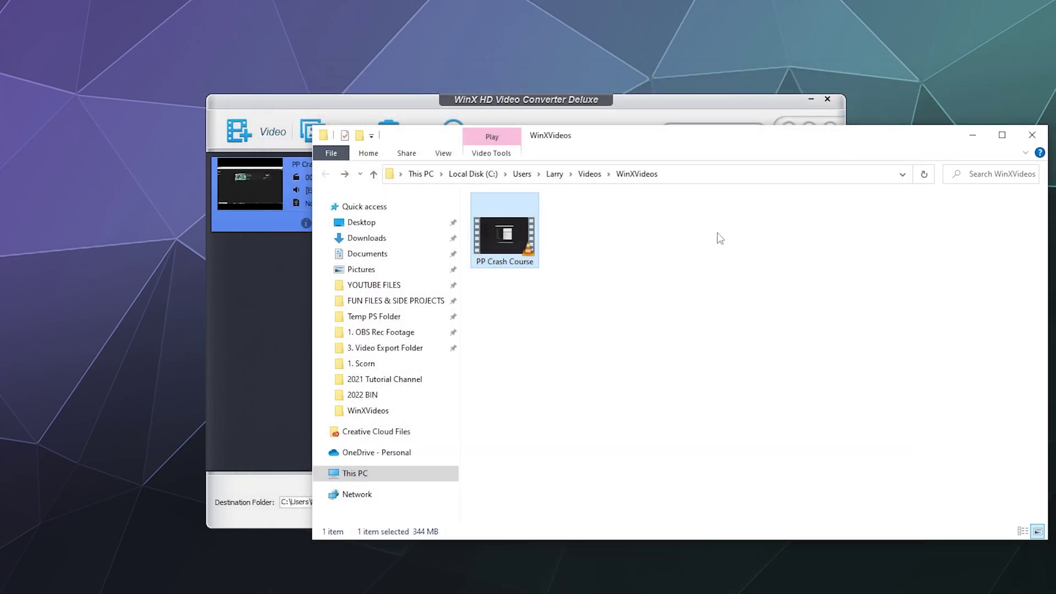
click(1032, 135)
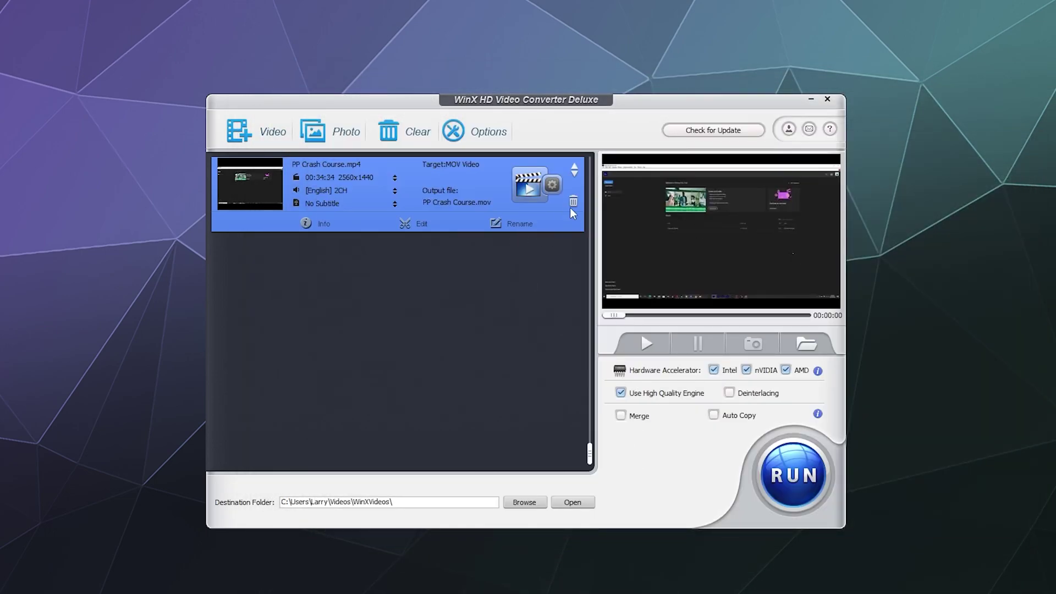
key(Delete)
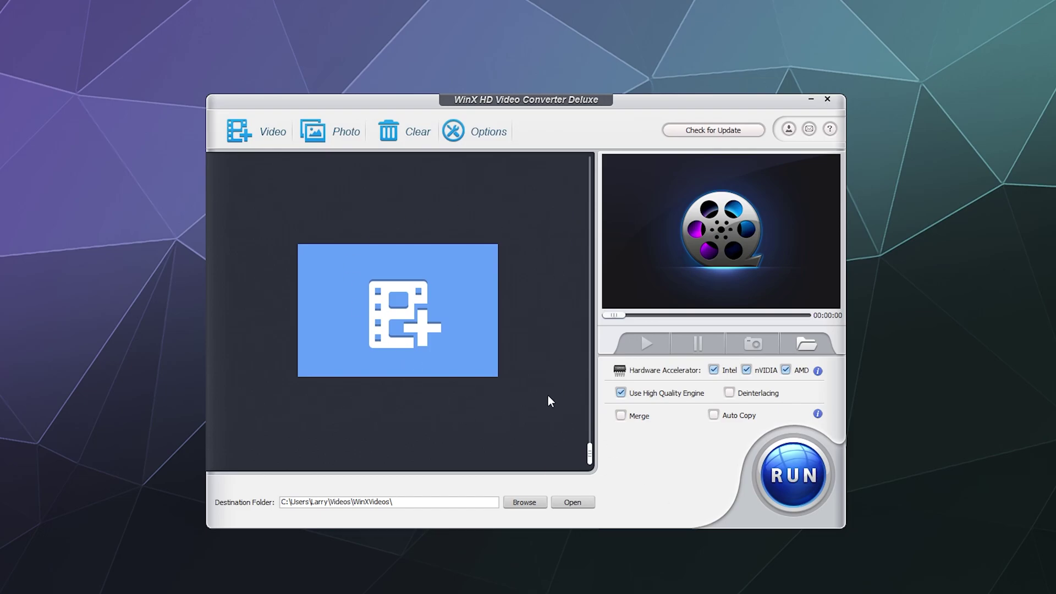
Open and dismiss the Options, About and Support dialogs without making changes.
click(467, 132)
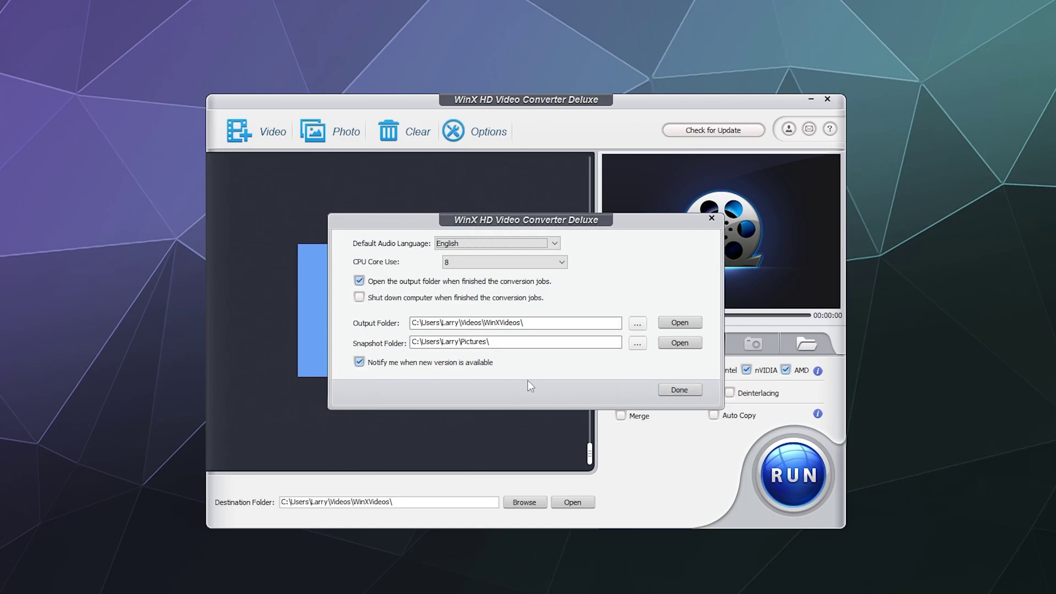
click(670, 391)
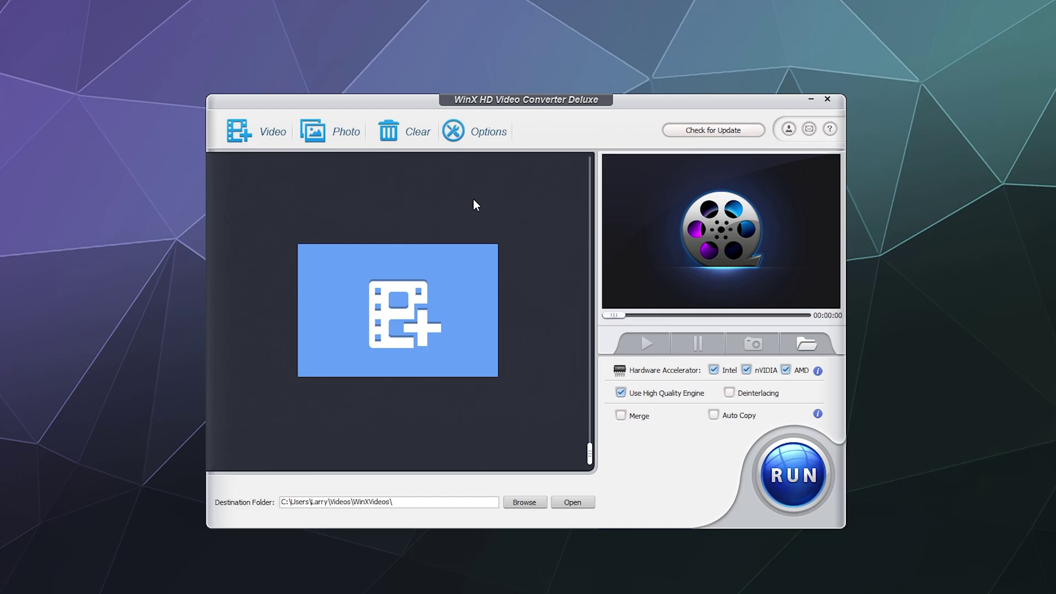
click(783, 132)
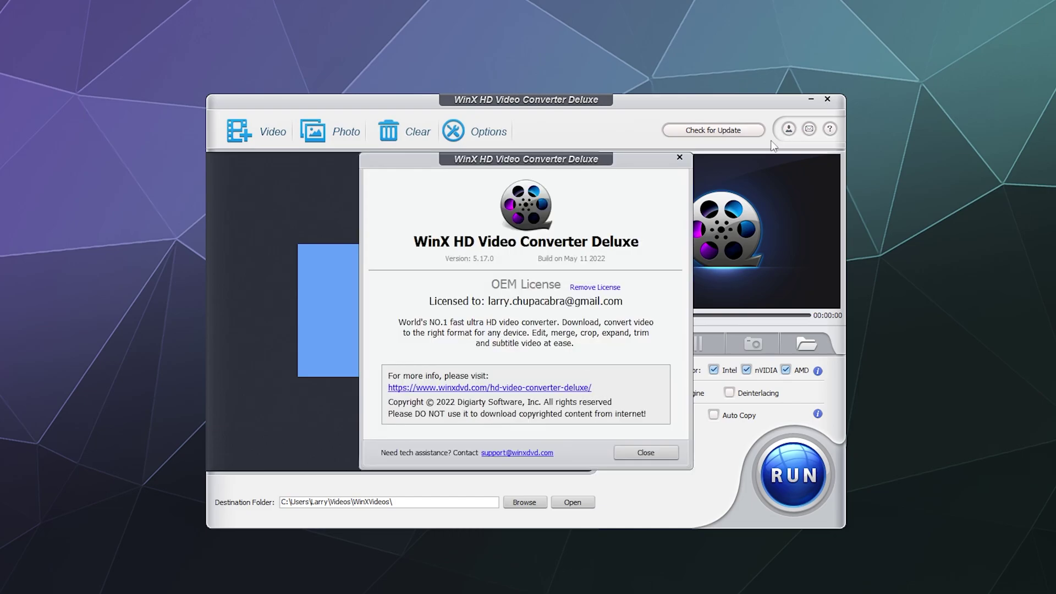
click(642, 454)
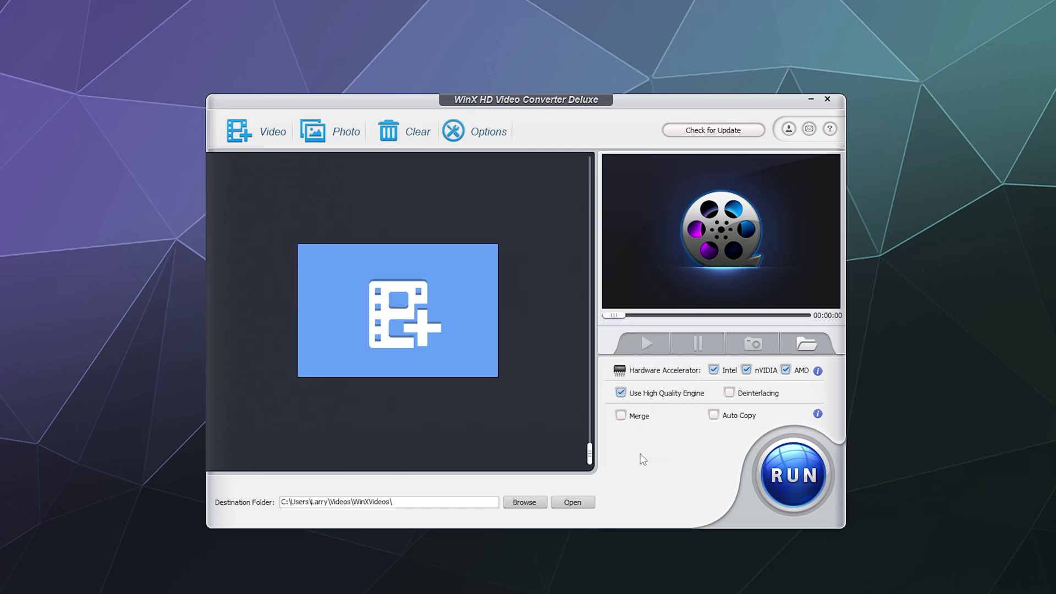
click(808, 130)
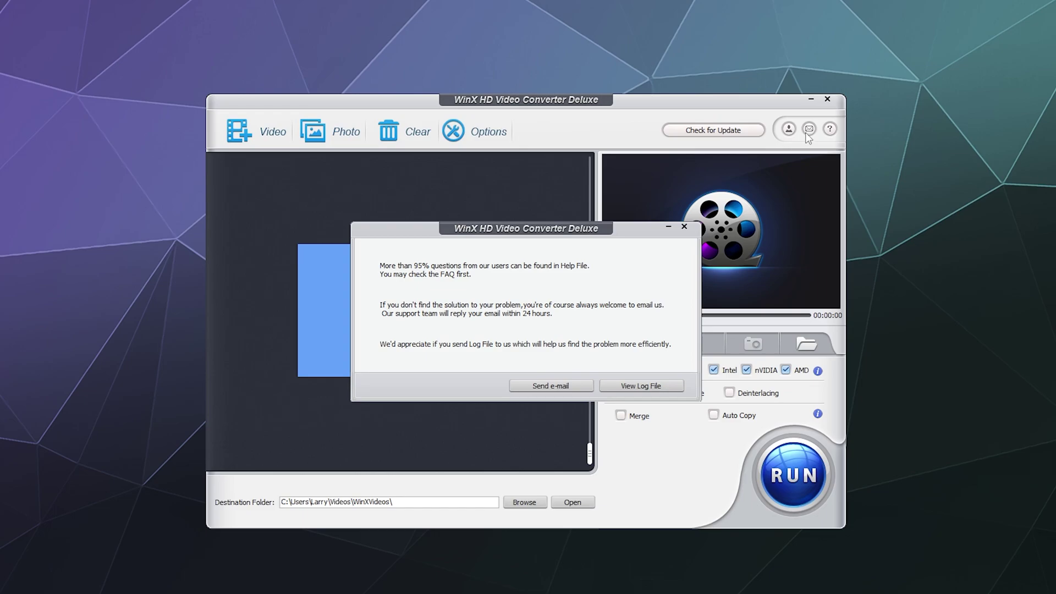
click(684, 226)
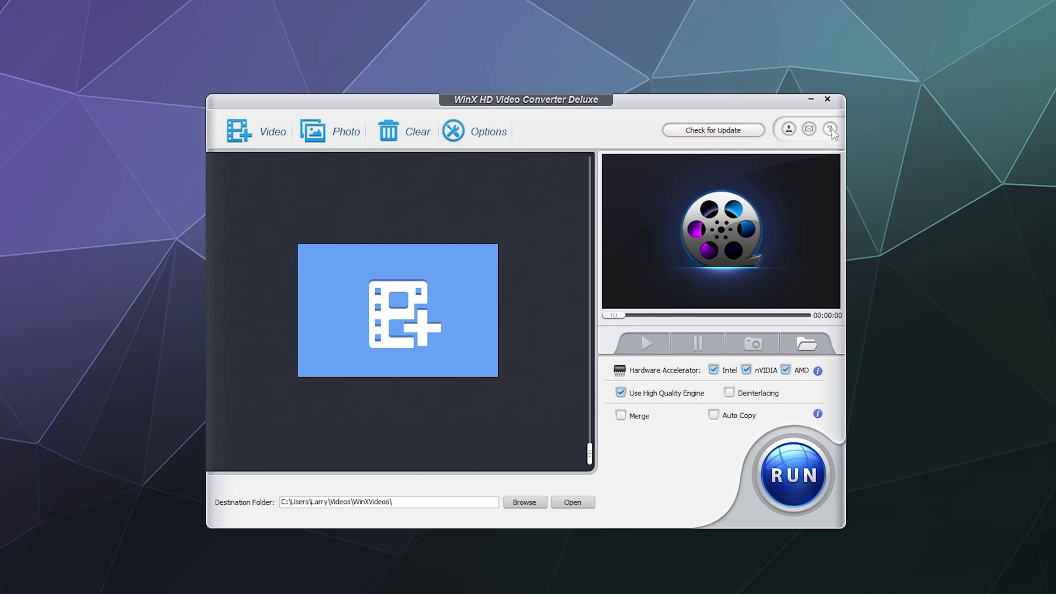
Add the Downloads > Temp PS Folder > Sample Images photos as a slideshow with MP4 Video output.
click(337, 142)
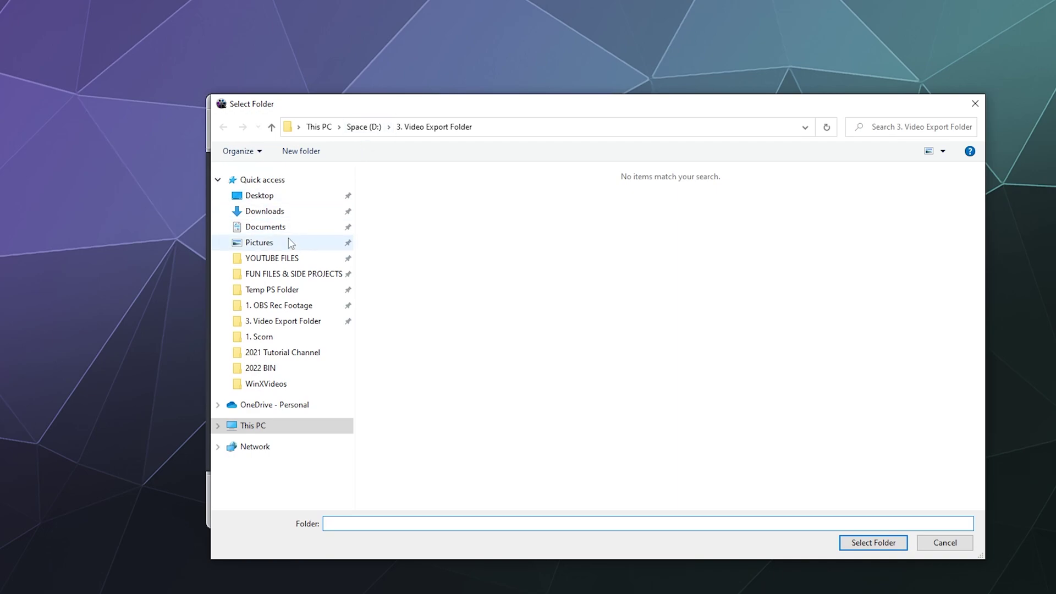
click(277, 214)
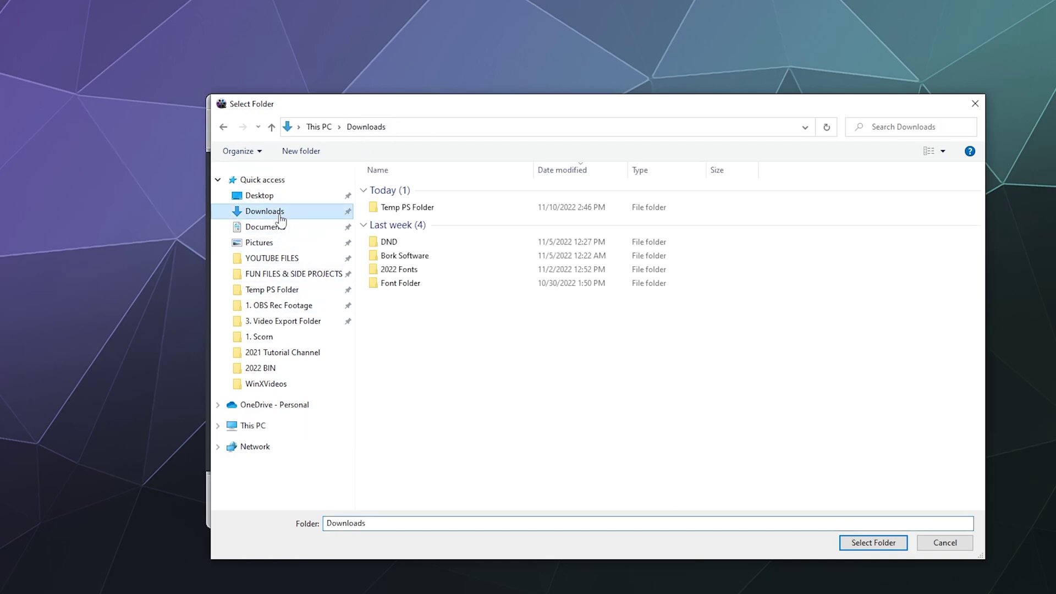
double_click(404, 208)
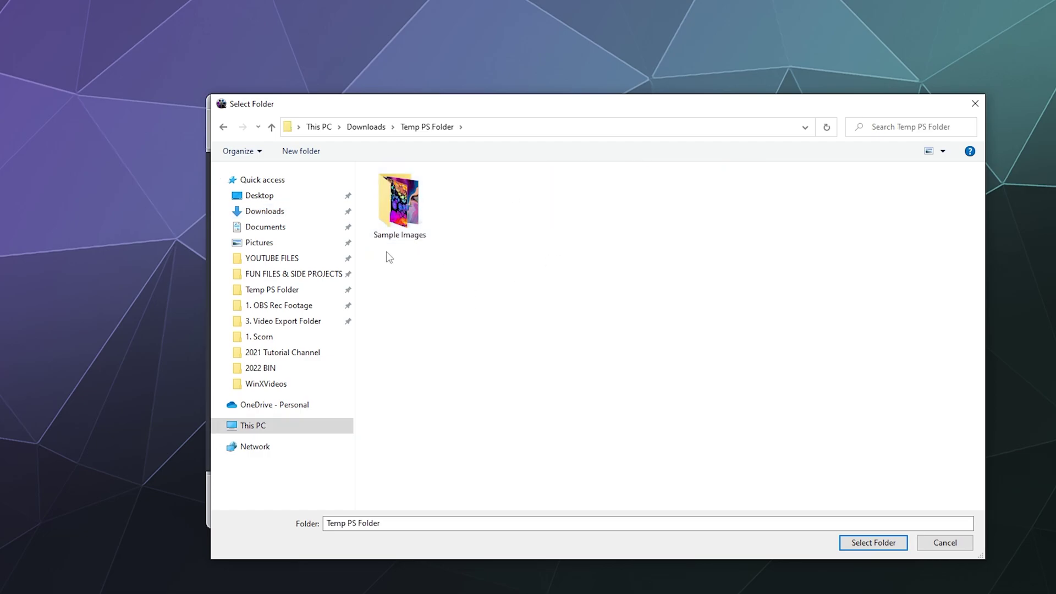
click(389, 234)
click(851, 542)
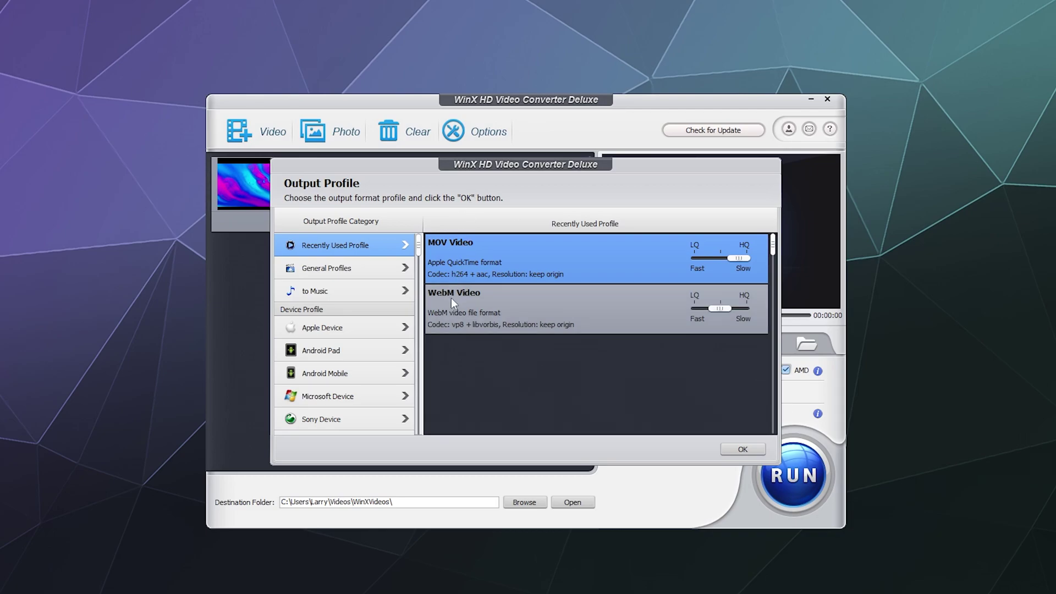
click(344, 273)
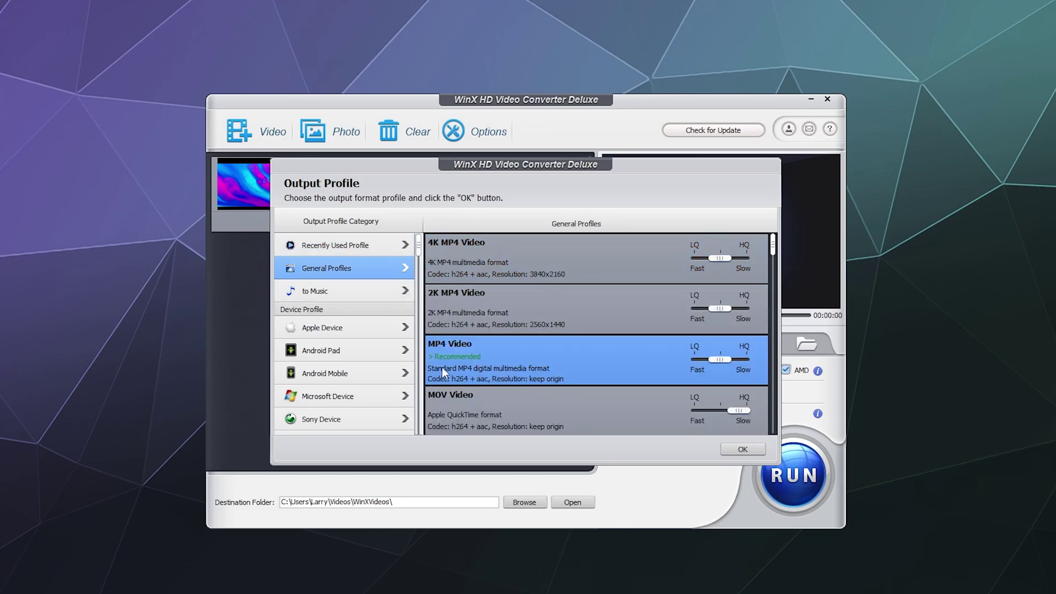
click(743, 449)
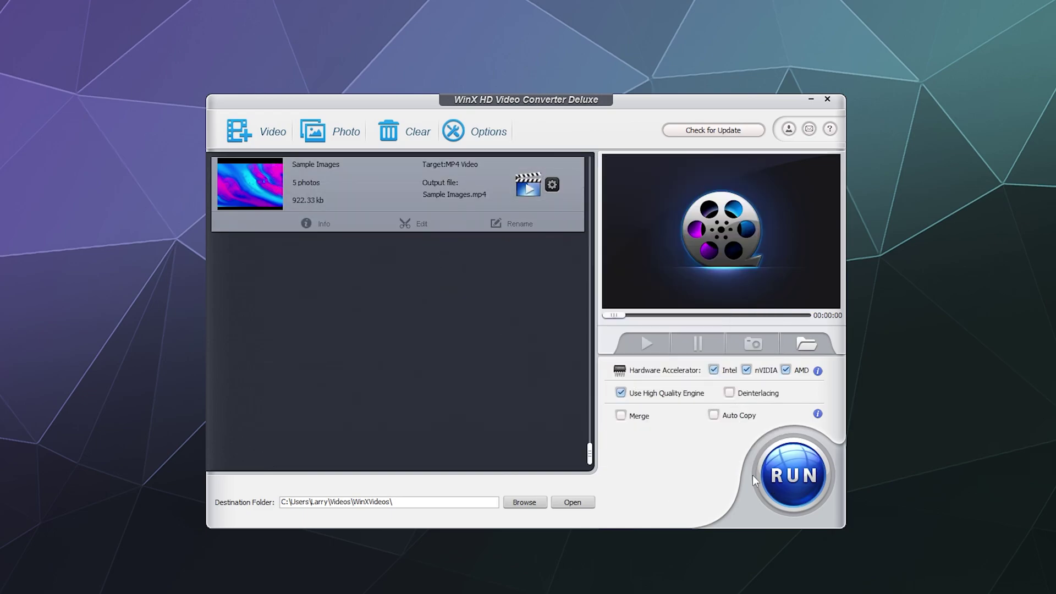
Convert the photos to Sample Images.mp4, play it in VLC, then close VLC and minimize Explorer.
click(790, 476)
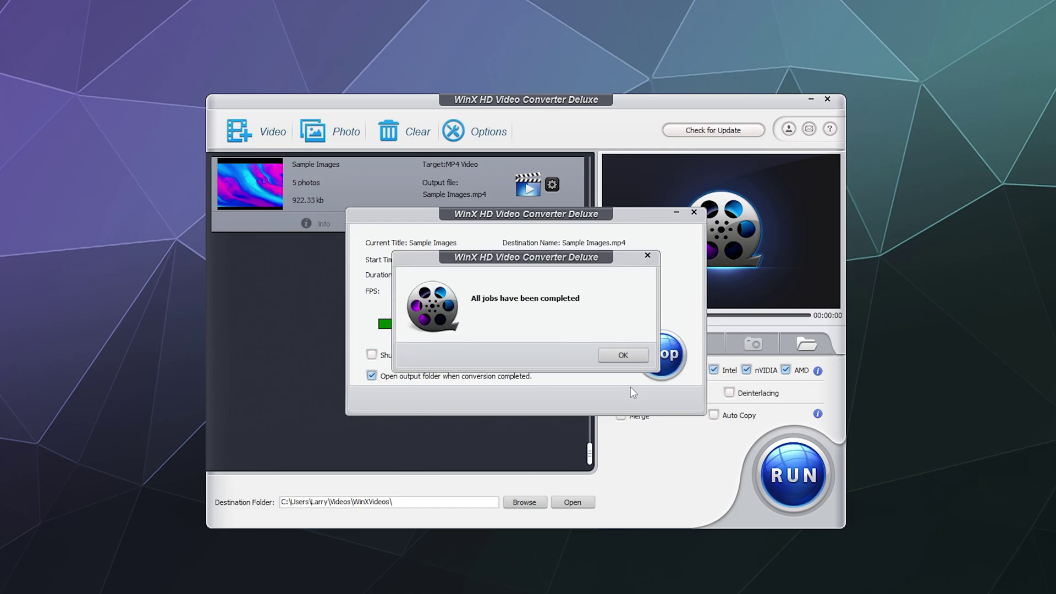
click(616, 358)
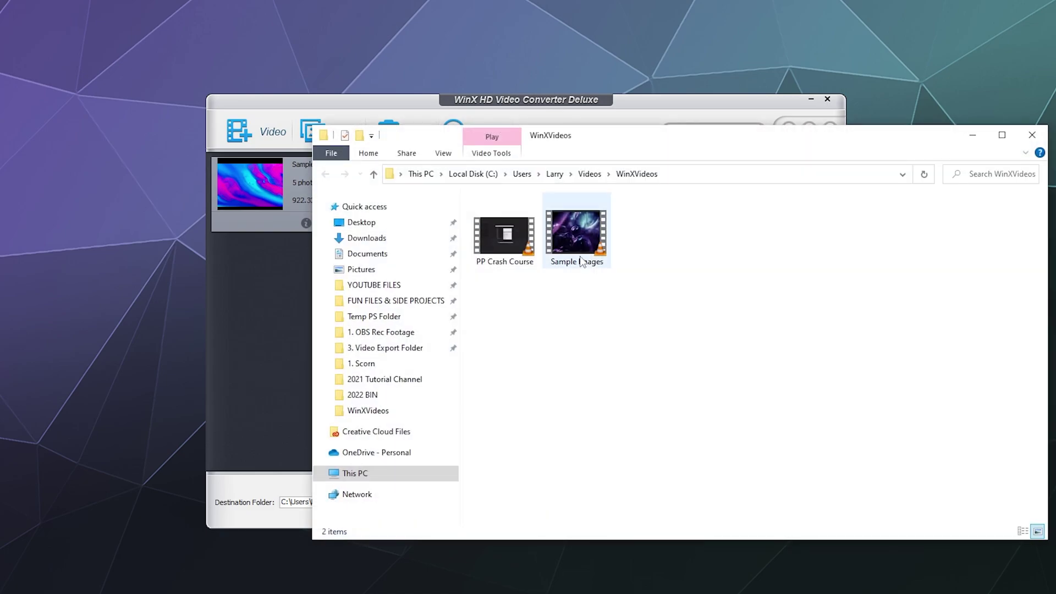
double_click(586, 258)
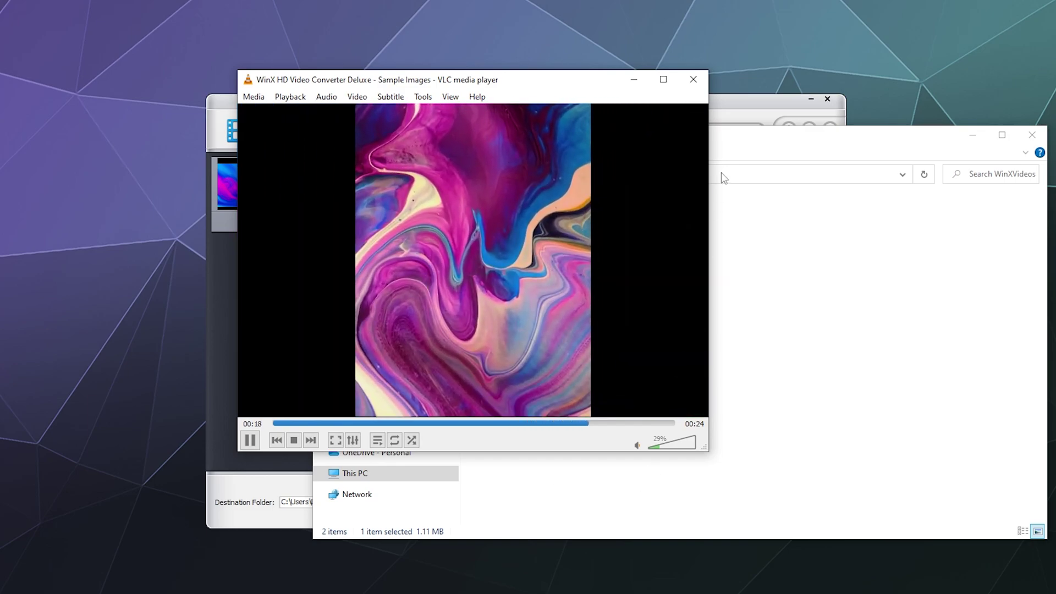
click(693, 79)
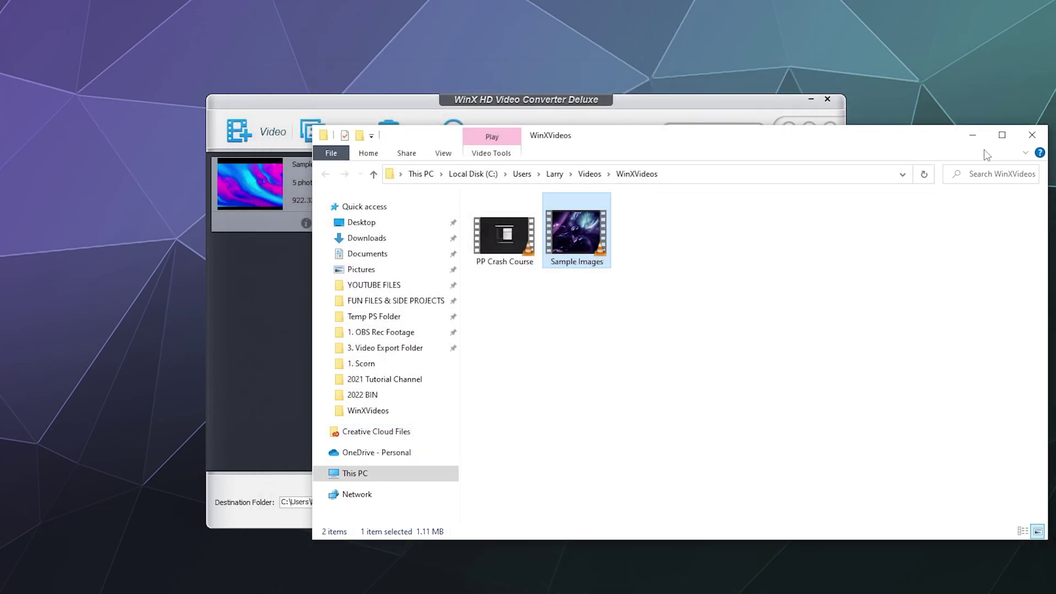
click(973, 136)
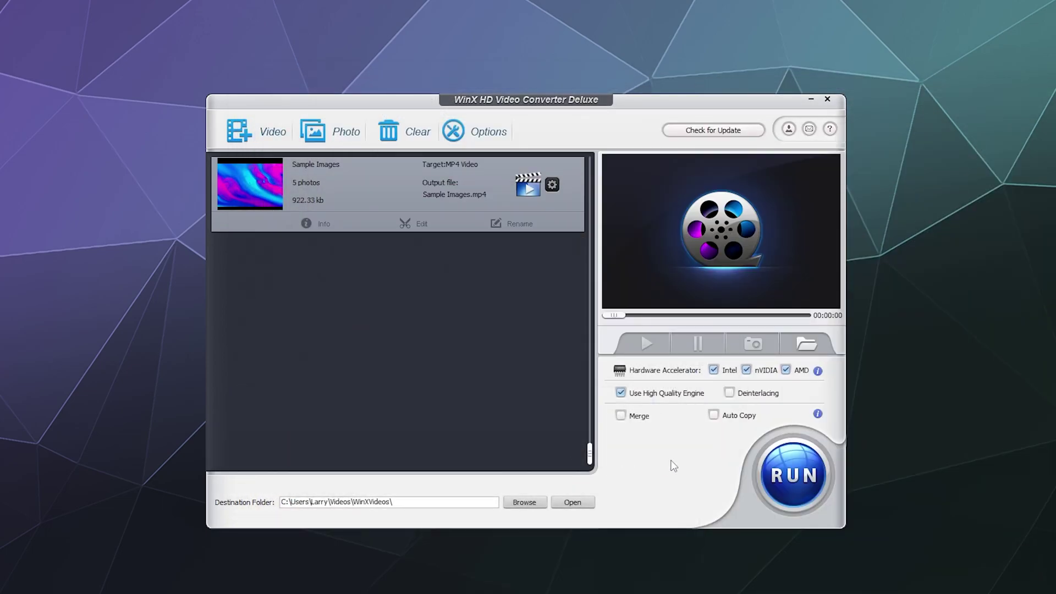